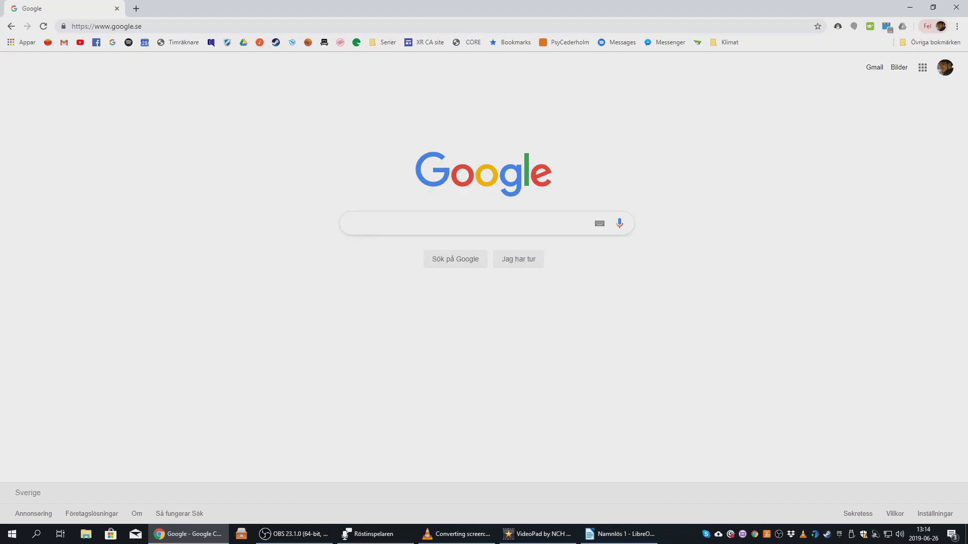
Run a Google search for 'obs'.
{"action": "left_click", "coordinate": [383, 228]}
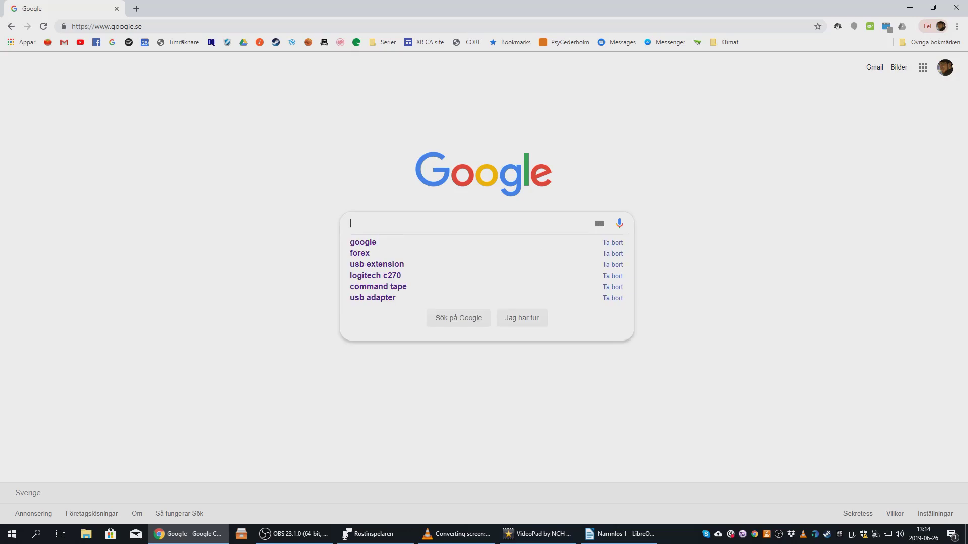
{"action": "type", "text": "obs"}
{"action": "key", "text": "Return"}
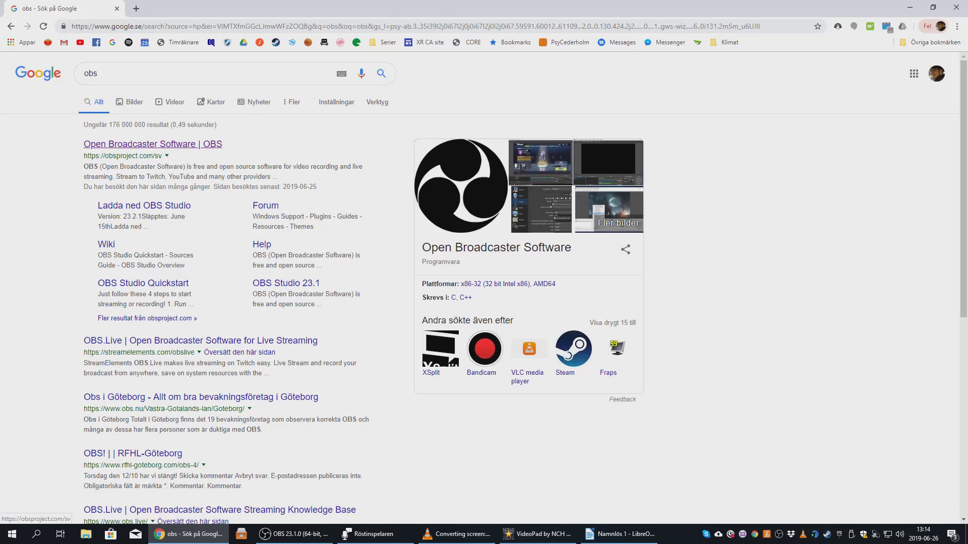
Open the Open Broadcaster Software | OBS result to reach obsproject.com.
{"action": "left_click", "coordinate": [151, 144]}
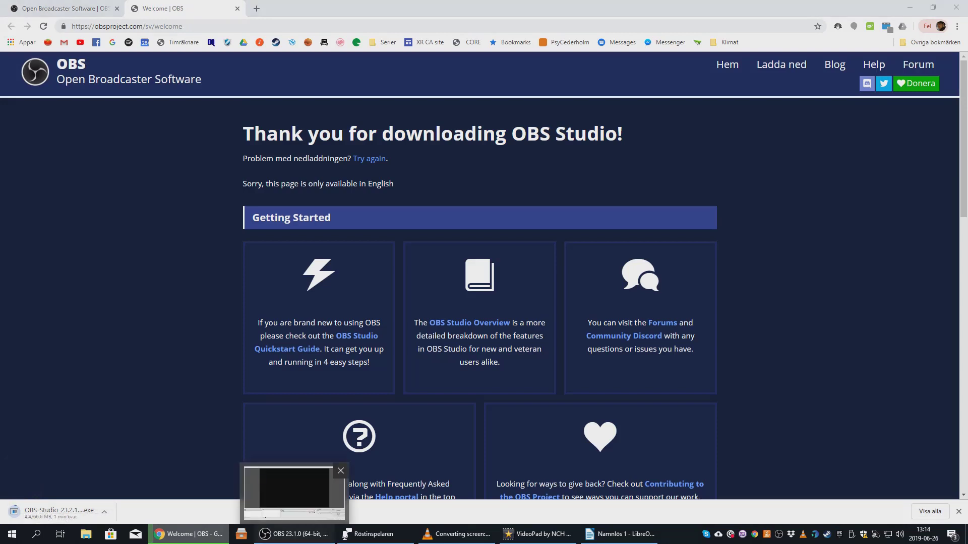
Bring the OBS Studio window to the front, showing the empty Scen 2 scene.
{"action": "left_click", "coordinate": [295, 534]}
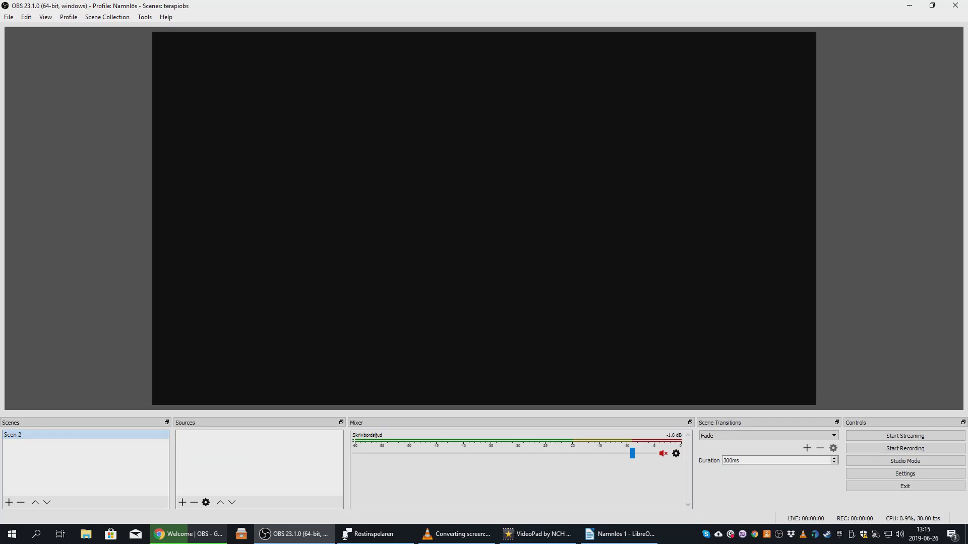
Add a Video Capture Device source using the Logitech HD Webcam C270 and move it toward the canvas centre.
{"action": "right_click", "coordinate": [217, 102]}
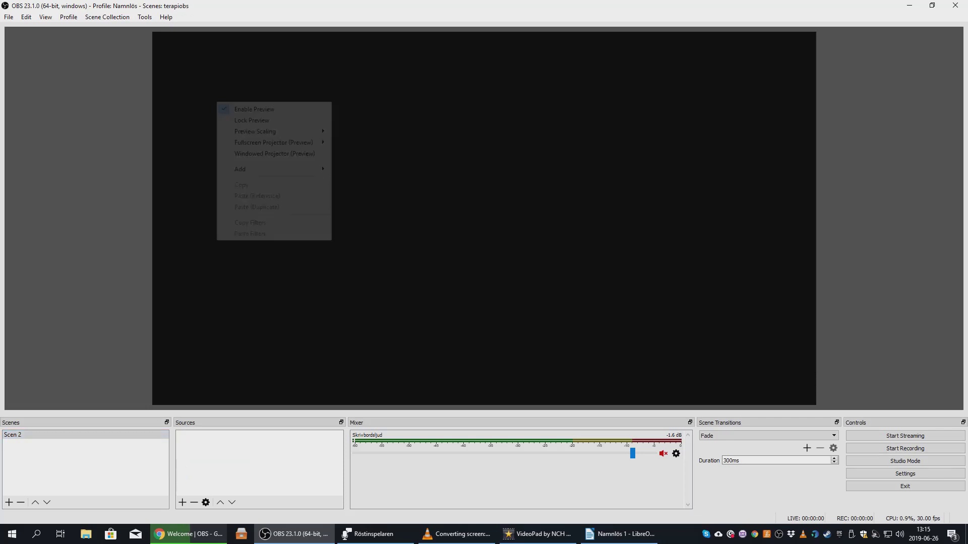
{"action": "mouse_move", "coordinate": [273, 168]}
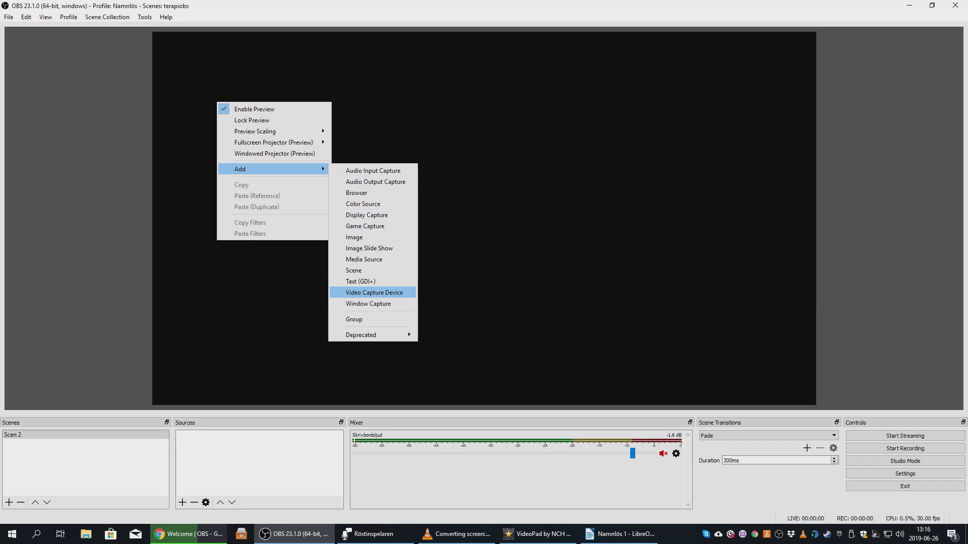
{"action": "key", "text": "Return"}
{"action": "key", "text": "Return"}
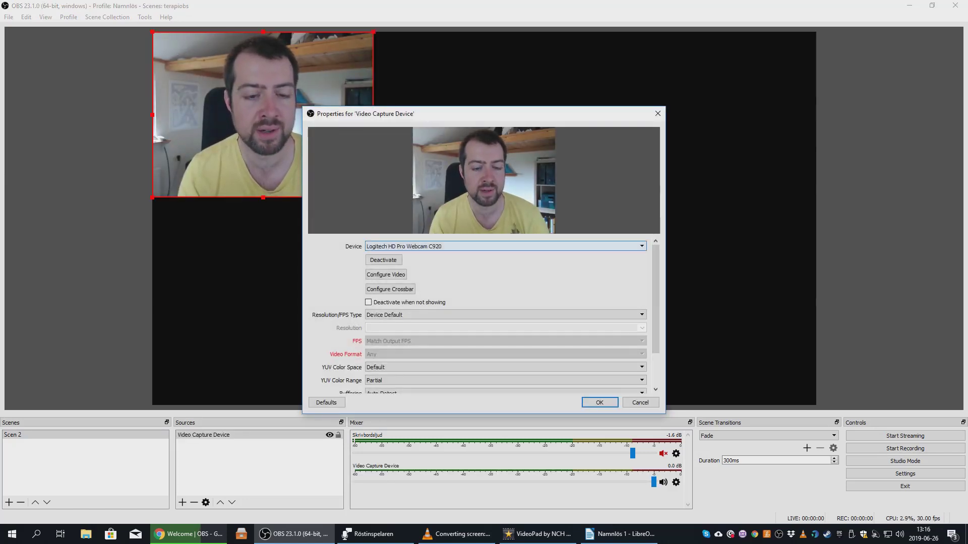
{"action": "key", "text": "alt+Down"}
{"action": "key", "text": "Down"}
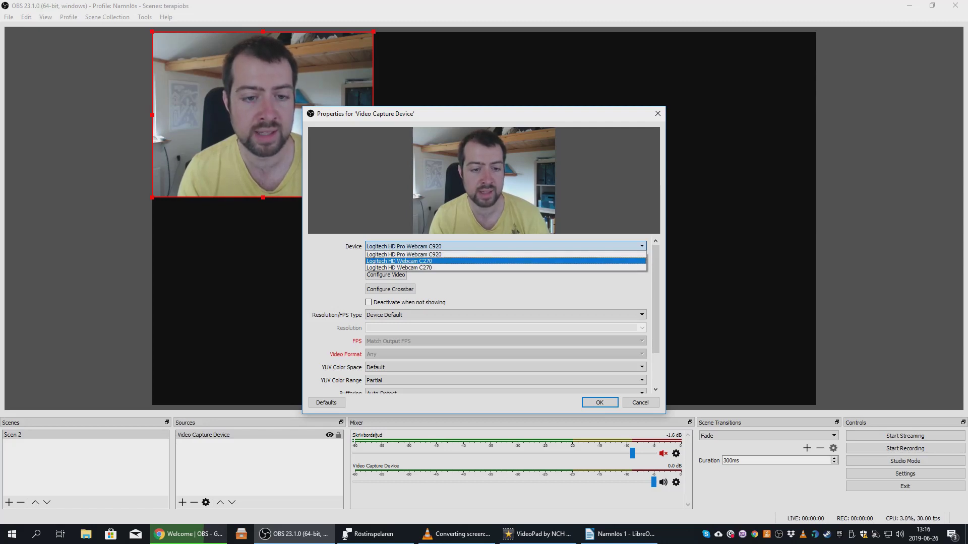
{"action": "key", "text": "Return"}
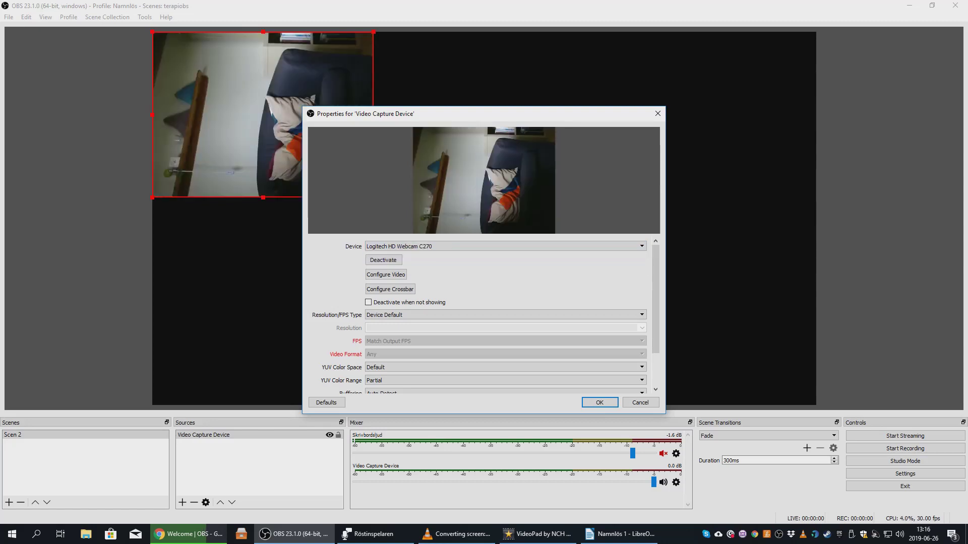
{"action": "key", "text": "Tab"}
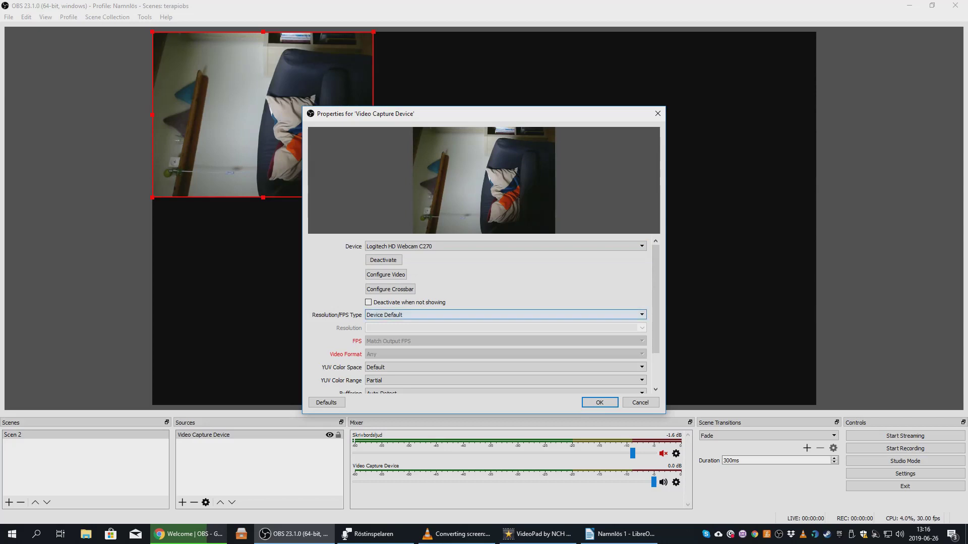
{"action": "key", "text": "Return"}
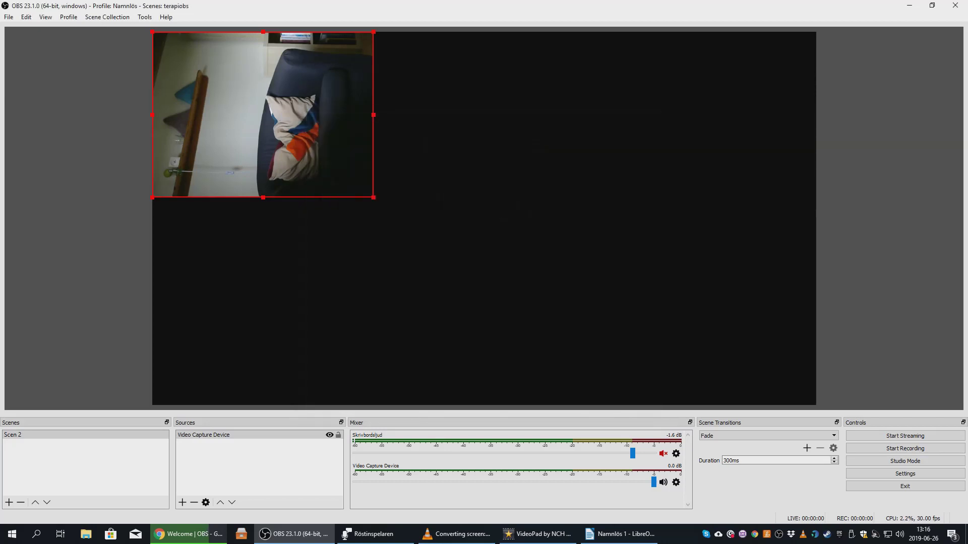
{"action": "left_click_drag", "start_coordinate": [263, 114], "coordinate": [403, 190]}
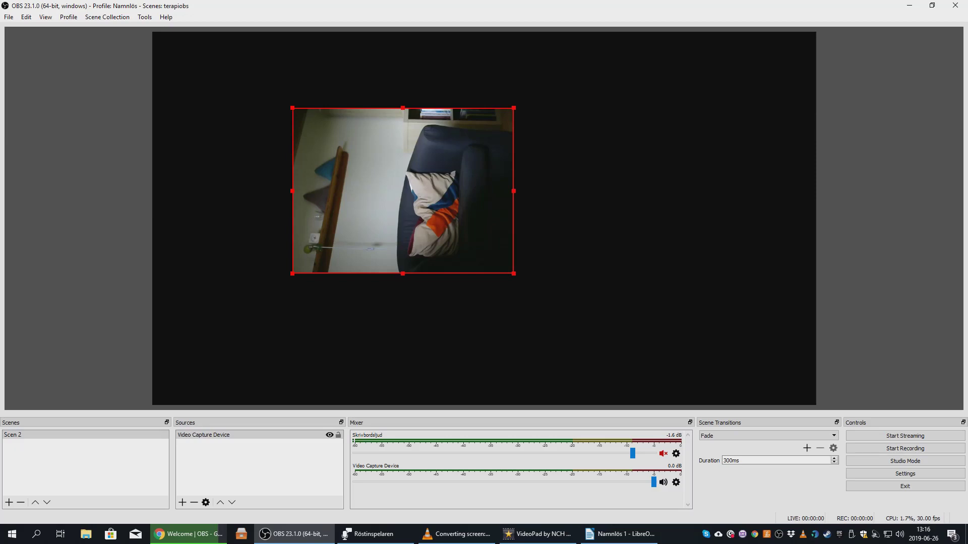
Rotate the webcam feed 90 degrees clockwise, move it top-left, and enlarge it to full canvas height.
{"action": "right_click", "coordinate": [394, 190]}
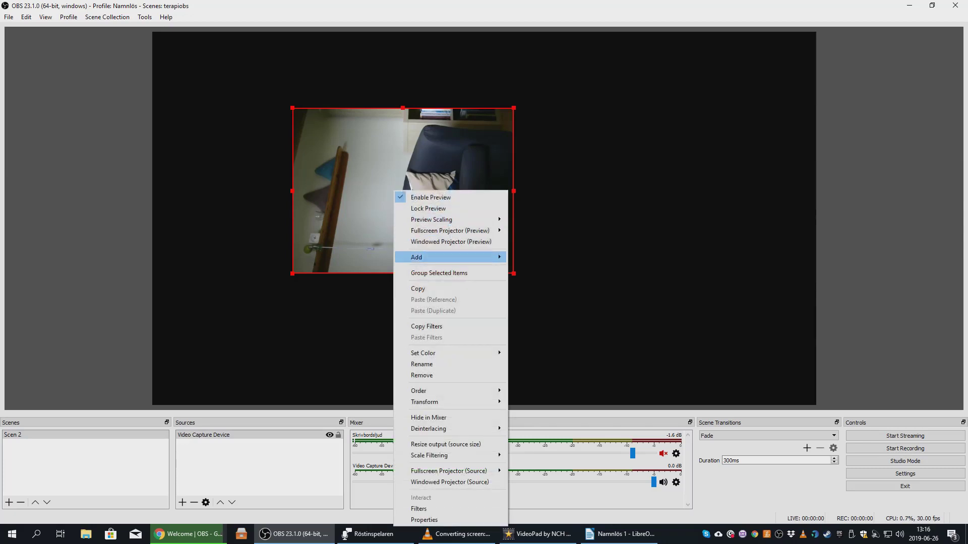
{"action": "mouse_move", "coordinate": [428, 401]}
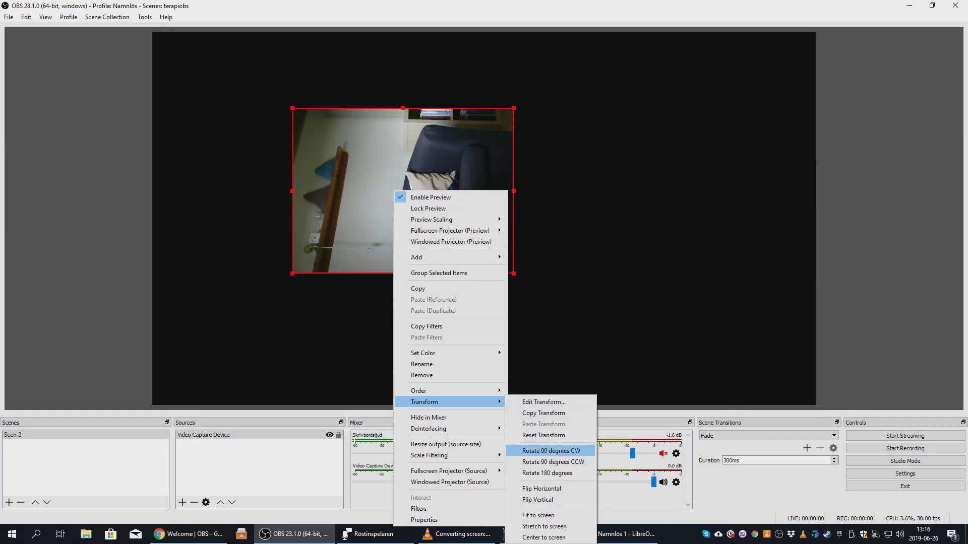
{"action": "left_click", "coordinate": [551, 451]}
{"action": "left_click_drag", "start_coordinate": [375, 218], "coordinate": [248, 151]}
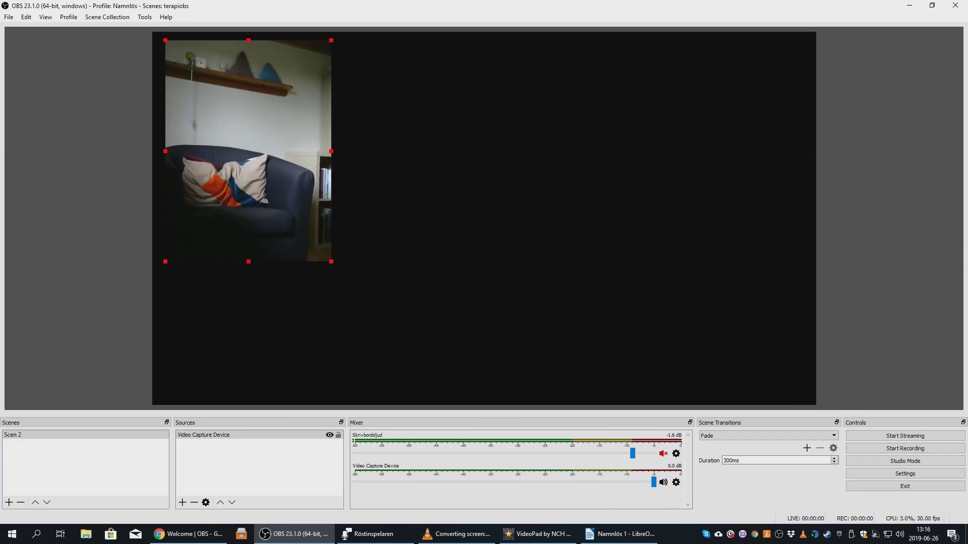
{"action": "left_click_drag", "start_coordinate": [331, 262], "coordinate": [434, 398]}
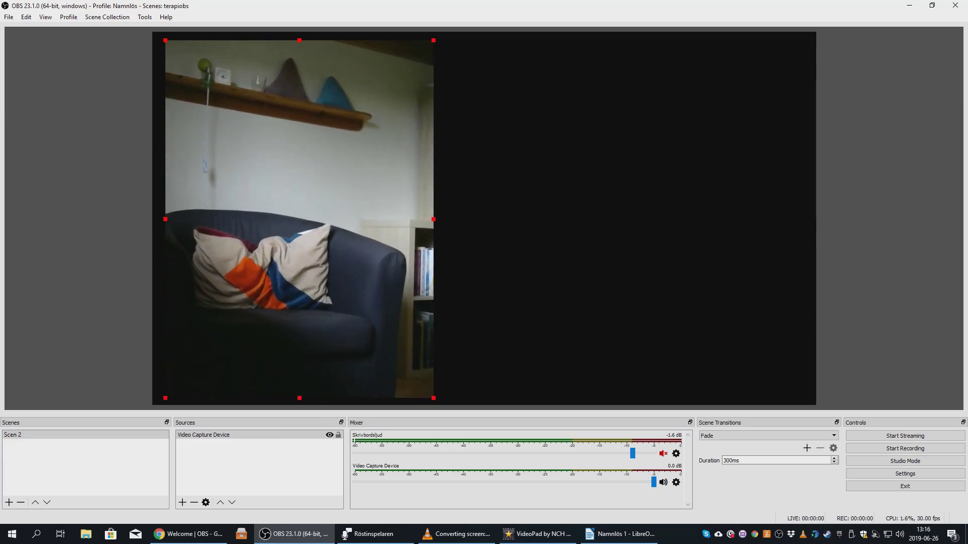
Rename the webcam source to 'Patient'.
{"action": "right_click", "coordinate": [265, 337]}
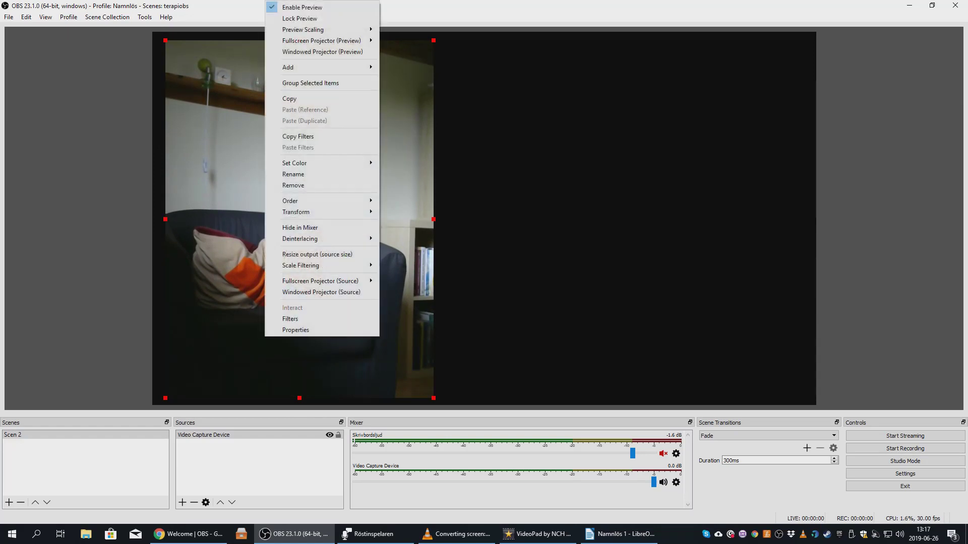
{"action": "left_click", "coordinate": [294, 174]}
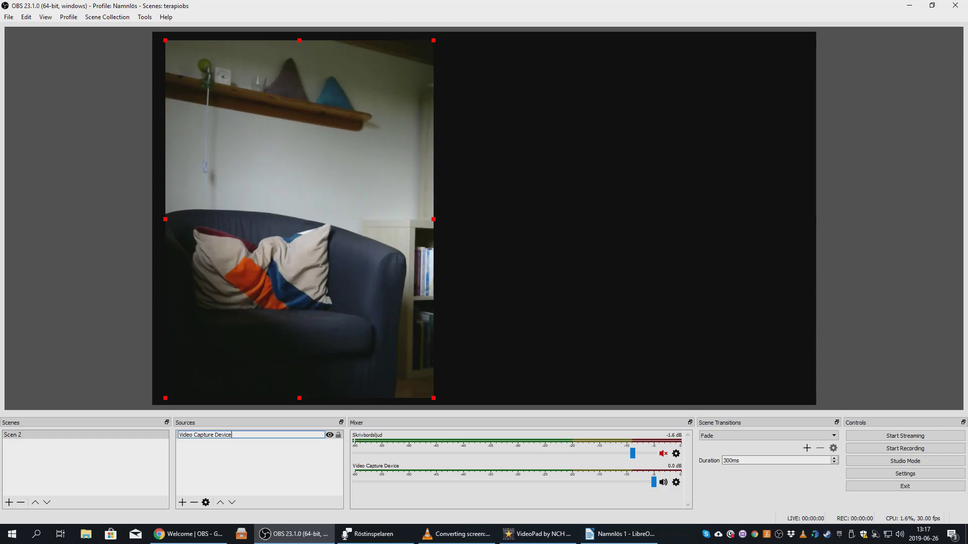
{"action": "key", "text": "BackSpace"}
{"action": "key", "text": "BackSpace"}
{"action": "key", "text": "BackSpace"}
{"action": "key", "text": "BackSpace"}
{"action": "key", "text": "BackSpace"}
{"action": "key", "text": "BackSpace"}
{"action": "key", "text": "BackSpace"}
{"action": "key", "text": "BackSpace"}
{"action": "key", "text": "BackSpace"}
{"action": "key", "text": "BackSpace"}
{"action": "key", "text": "BackSpace"}
{"action": "key", "text": "BackSpace"}
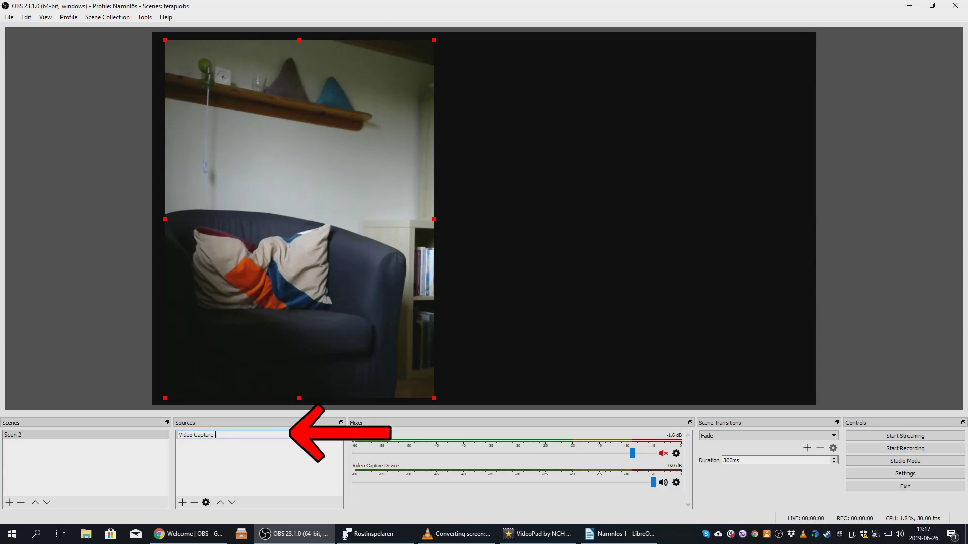
{"action": "key", "text": "BackSpace"}
{"action": "key", "text": "BackSpace"}
{"action": "key", "text": "BackSpace"}
{"action": "key", "text": "BackSpace"}
{"action": "key", "text": "BackSpace"}
{"action": "type", "text": "Patient"}
{"action": "key", "text": "Return"}
{"action": "key", "text": "Escape"}
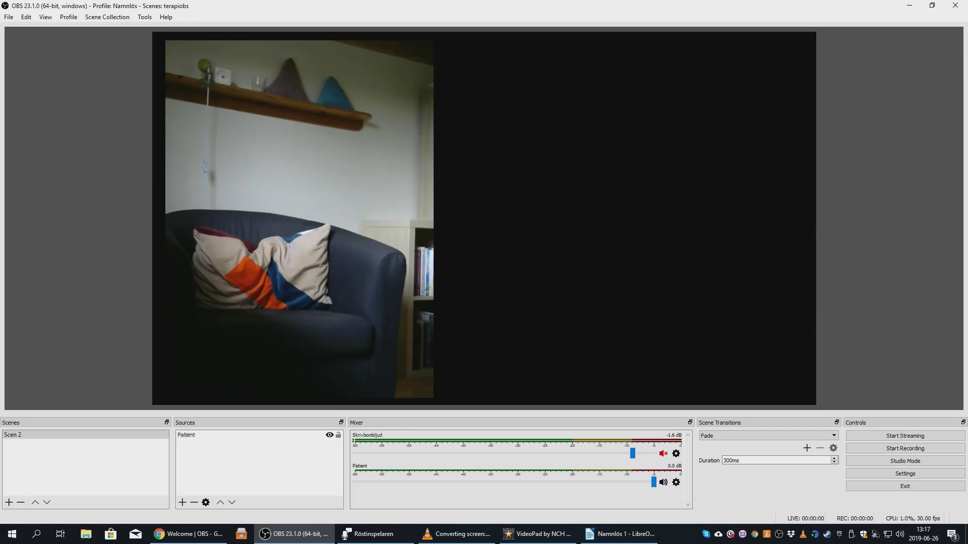
{"action": "right_click", "coordinate": [512, 152]}
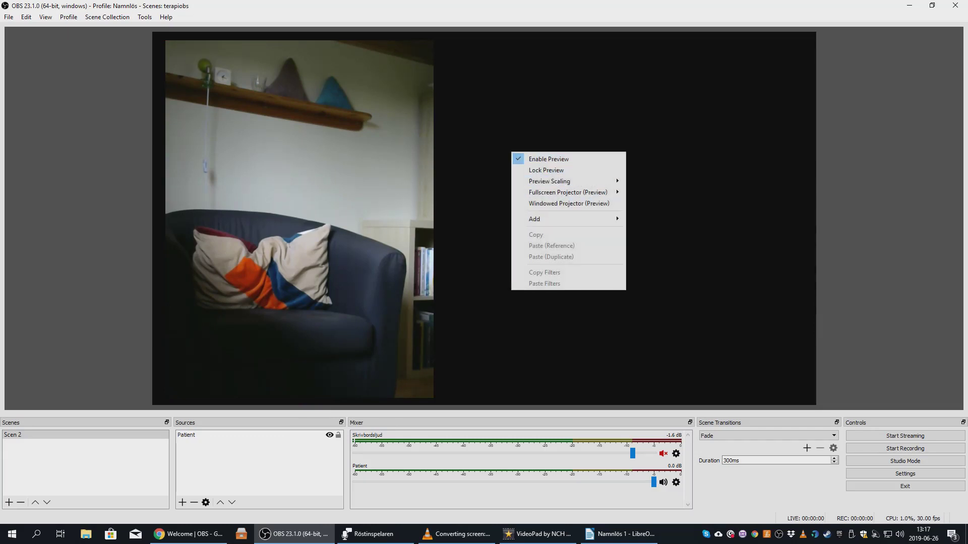
Create a second Video Capture Device source named 'Therapist'.
{"action": "mouse_move", "coordinate": [570, 219]}
{"action": "key", "text": "Down"}
{"action": "key", "text": "Down"}
{"action": "key", "text": "Down"}
{"action": "key", "text": "Down"}
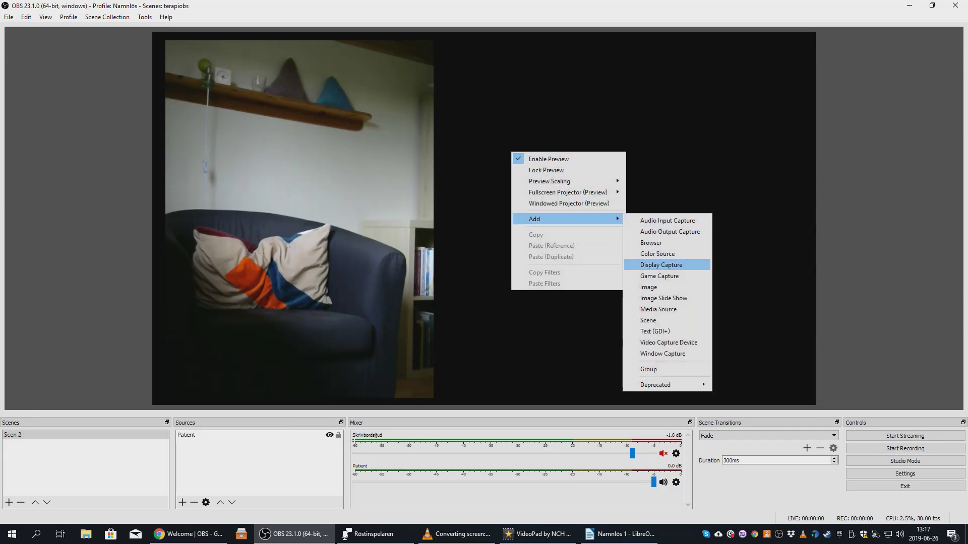
{"action": "key", "text": "Down"}
{"action": "key", "text": "Down"}
{"action": "key", "text": "Down"}
{"action": "key", "text": "Down"}
{"action": "key", "text": "Down"}
{"action": "key", "text": "Down"}
{"action": "key", "text": "Down"}
{"action": "key", "text": "Down"}
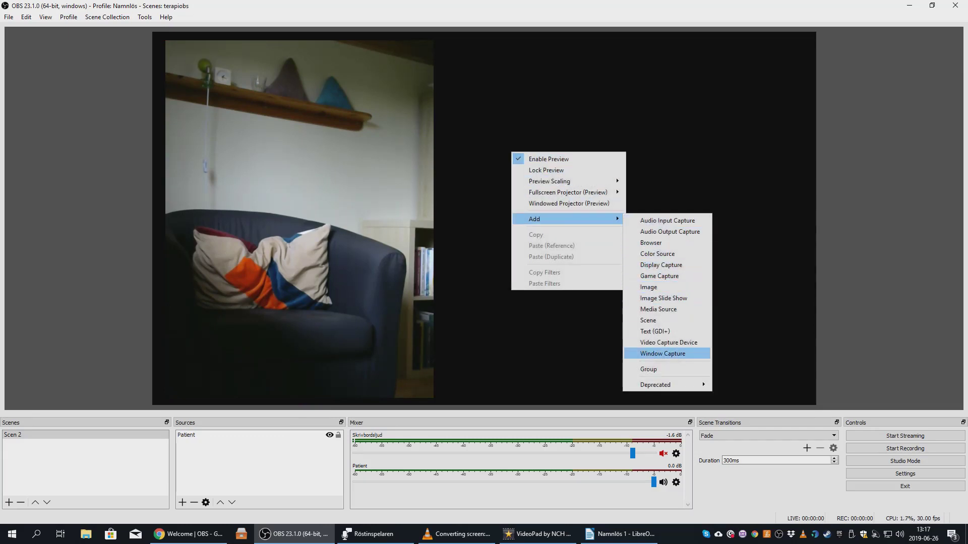
{"action": "key", "text": "Up"}
{"action": "key", "text": "Return"}
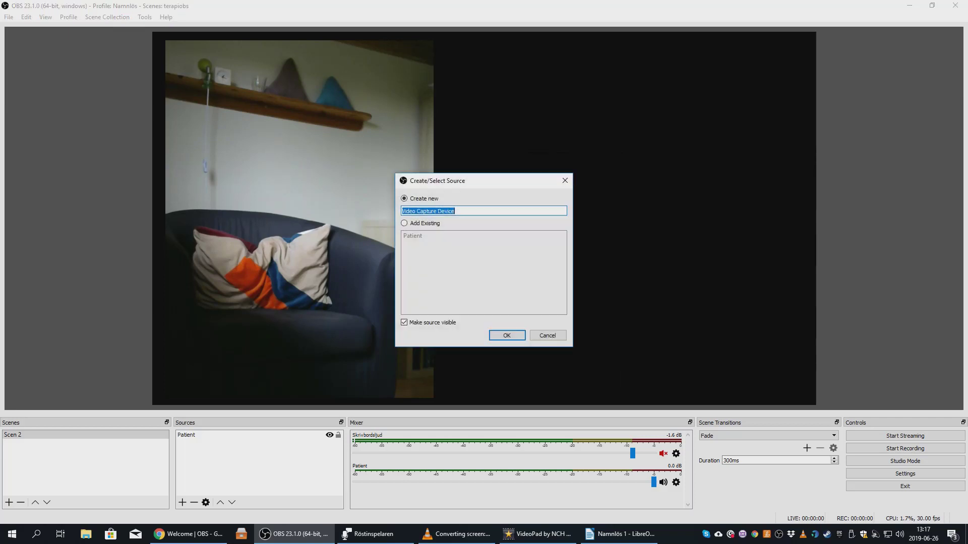
{"action": "type", "text": "Therapist"}
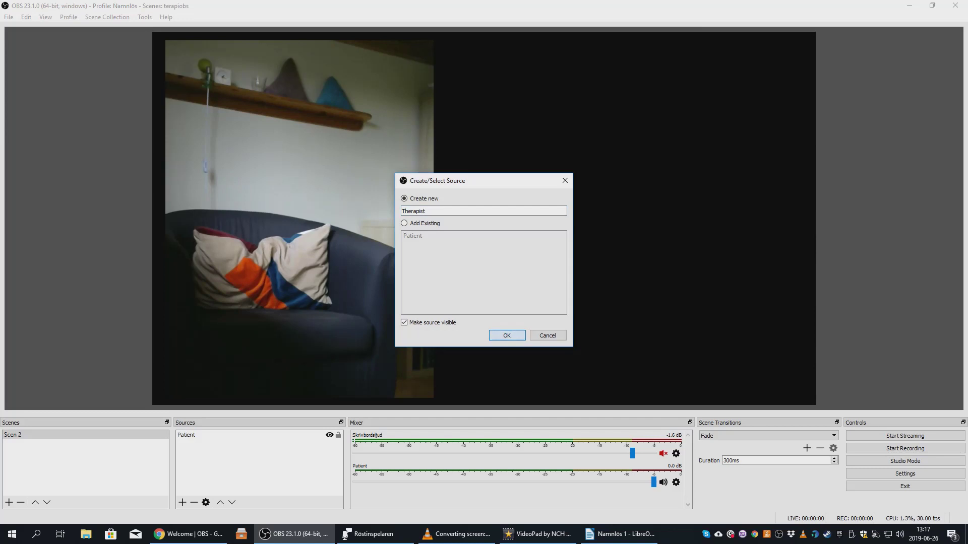
{"action": "key", "text": "Return"}
Set the Therapist device to Logitech HD Webcam C270 and move its feed to the right side.
{"action": "key", "text": "alt+Down"}
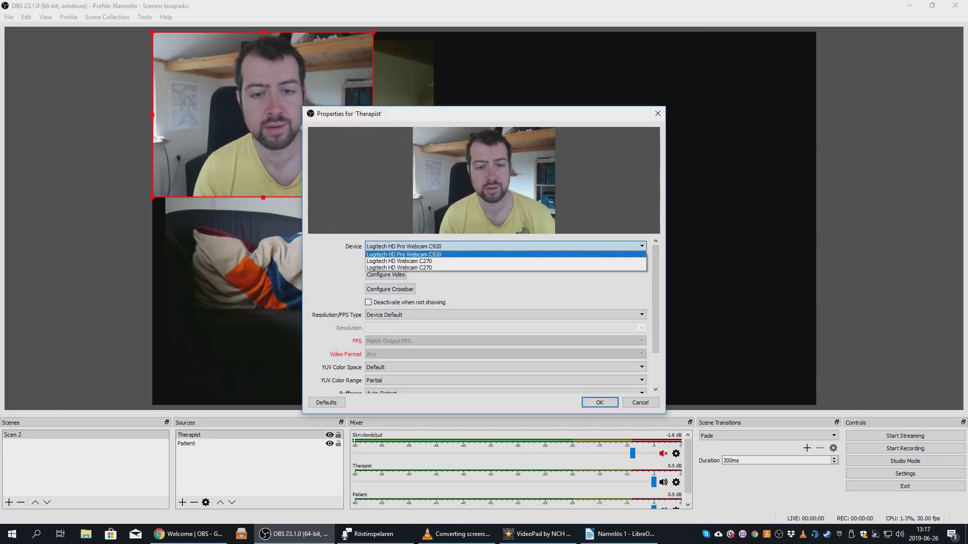
{"action": "key", "text": "Down"}
{"action": "key", "text": "Down"}
{"action": "key", "text": "Return"}
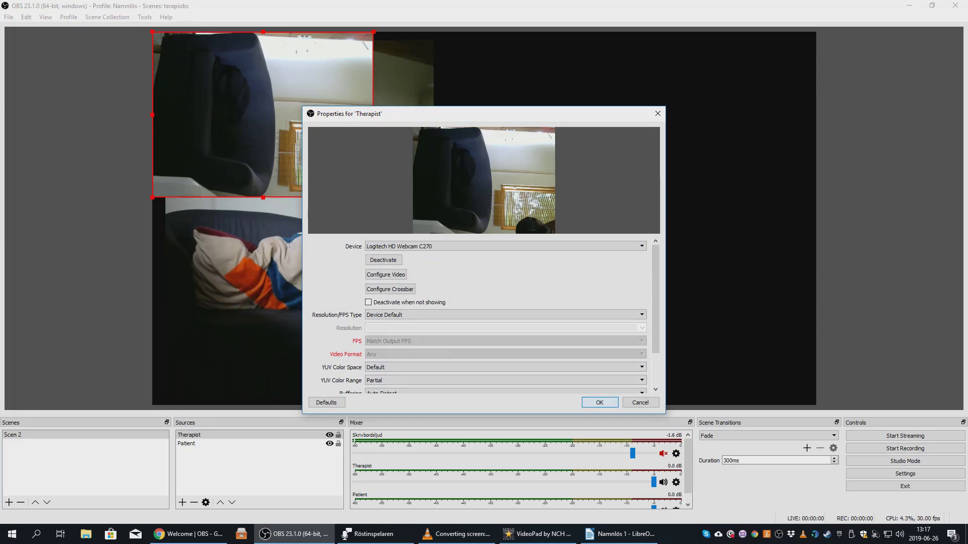
{"action": "key", "text": "Return"}
{"action": "left_click_drag", "start_coordinate": [261, 131], "coordinate": [661, 194]}
Rotate the Therapist feed 90 degrees counterclockwise, place it top-right, and enlarge it to full height.
{"action": "right_click", "coordinate": [662, 193]}
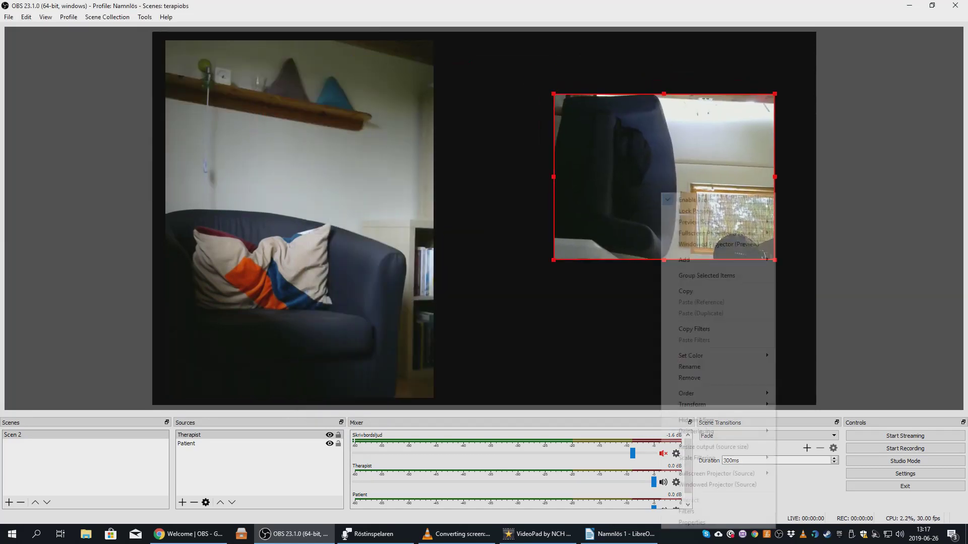
{"action": "mouse_move", "coordinate": [696, 404]}
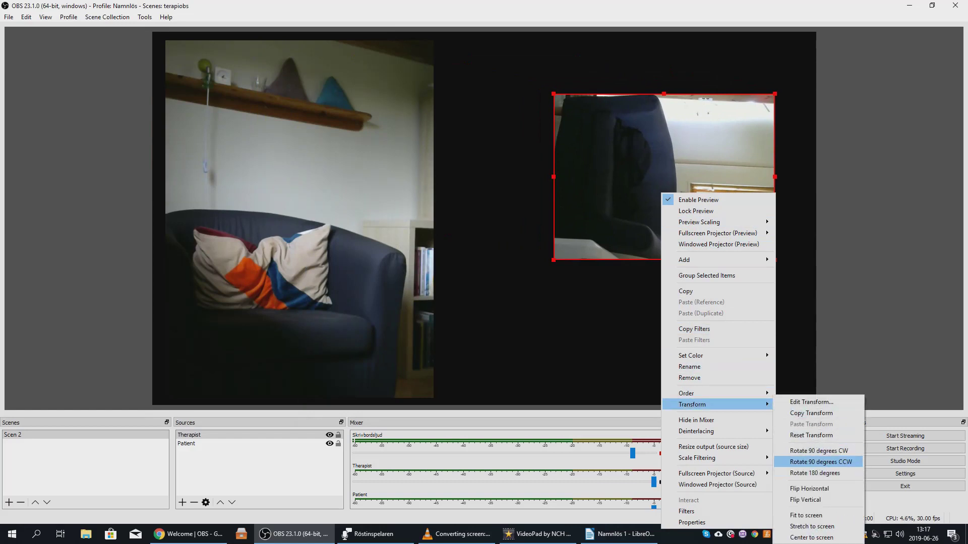
{"action": "left_click", "coordinate": [820, 462]}
{"action": "left_click_drag", "start_coordinate": [638, 205], "coordinate": [735, 161]}
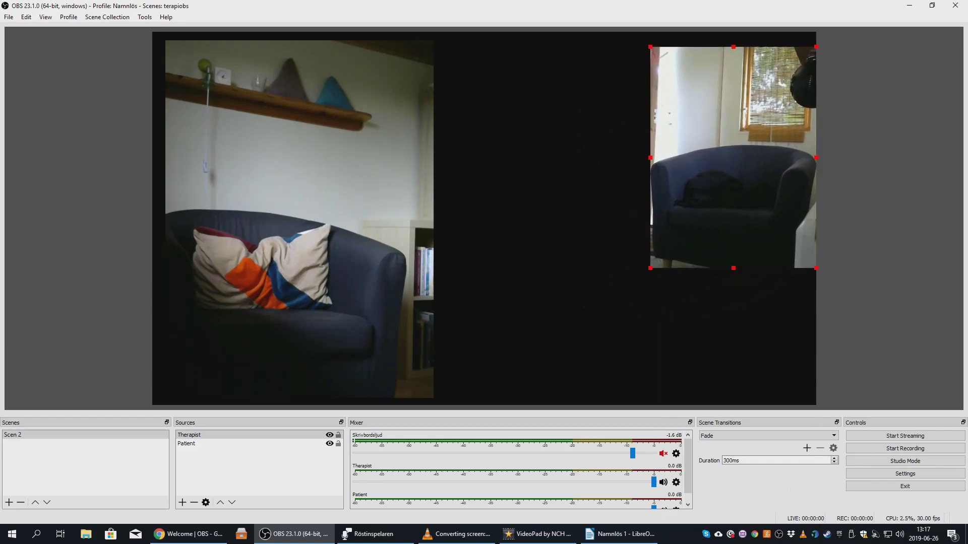
{"action": "left_click_drag", "start_coordinate": [651, 269], "coordinate": [514, 405]}
Adjust the Patient and Therapist feeds so they sit side by side filling the canvas.
{"action": "left_click_drag", "start_coordinate": [299, 219], "coordinate": [306, 226]}
{"action": "left_click_drag", "start_coordinate": [441, 47], "coordinate": [452, 32]}
{"action": "key", "text": "Escape"}
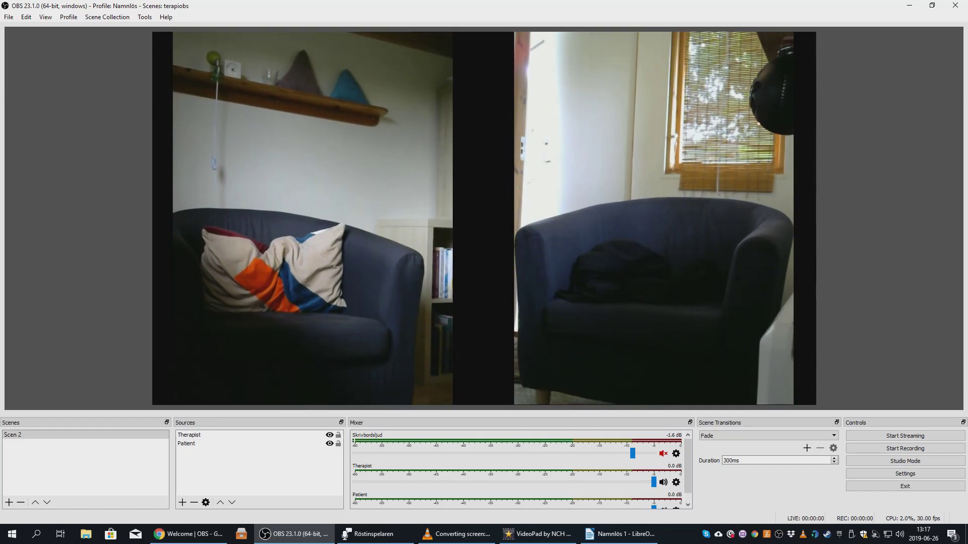
{"action": "left_click_drag", "start_coordinate": [654, 219], "coordinate": [593, 218]}
{"action": "key", "text": "Escape"}
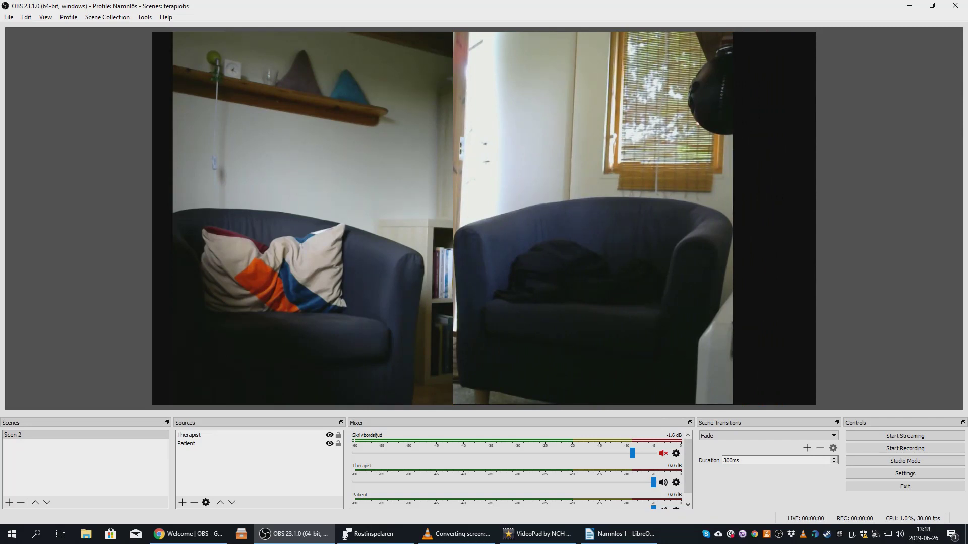
{"action": "left_click_drag", "start_coordinate": [592, 218], "coordinate": [655, 218]}
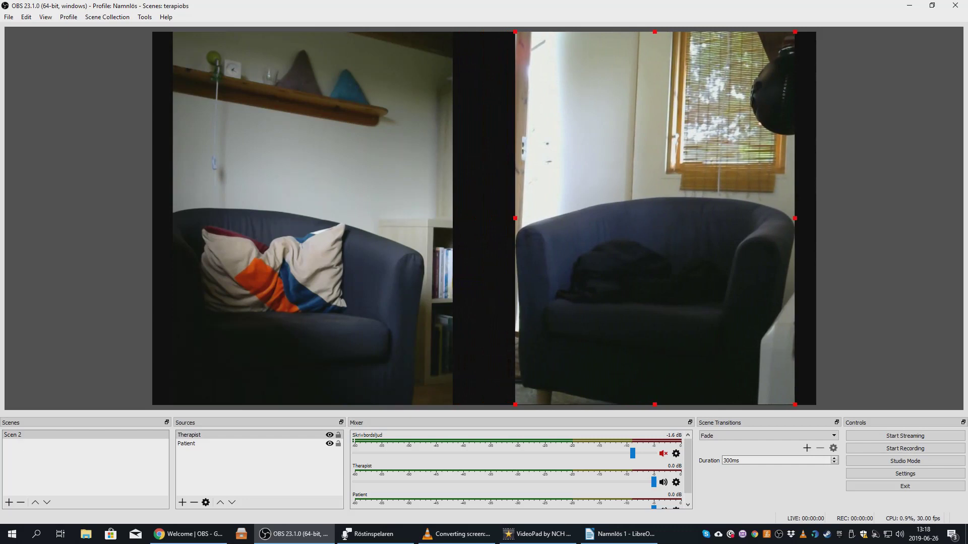
{"action": "key", "text": "Escape"}
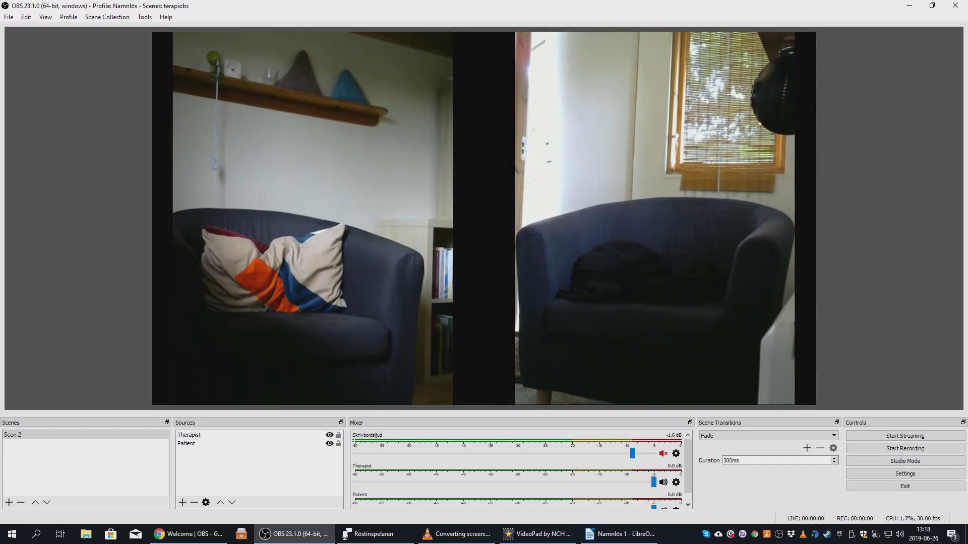
Create an Audio Input Capture source named 'Microphone'.
{"action": "right_click", "coordinate": [487, 265]}
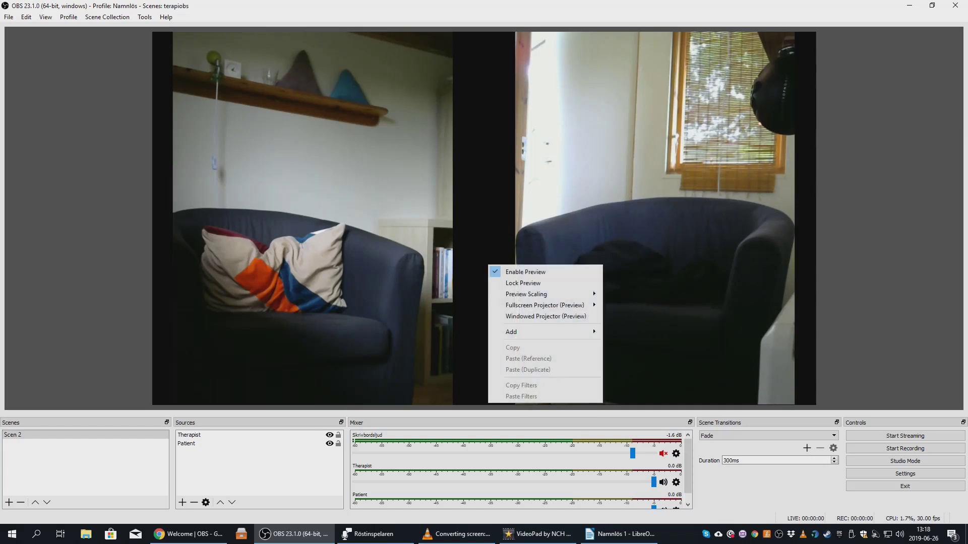
{"action": "mouse_move", "coordinate": [511, 332]}
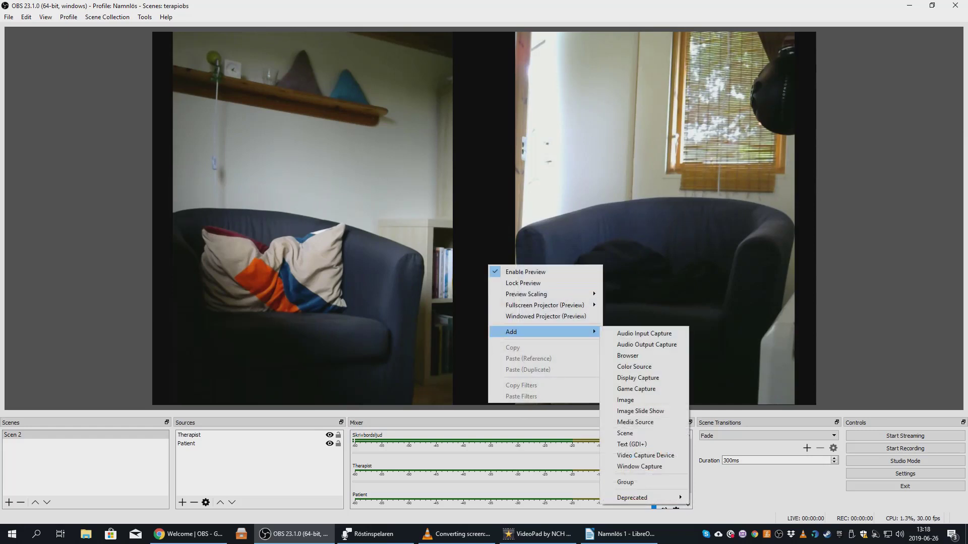
{"action": "key", "text": "Right"}
{"action": "key", "text": "Down"}
{"action": "key", "text": "Down"}
{"action": "key", "text": "Down"}
{"action": "key", "text": "Down"}
{"action": "key", "text": "Down"}
{"action": "key", "text": "Down"}
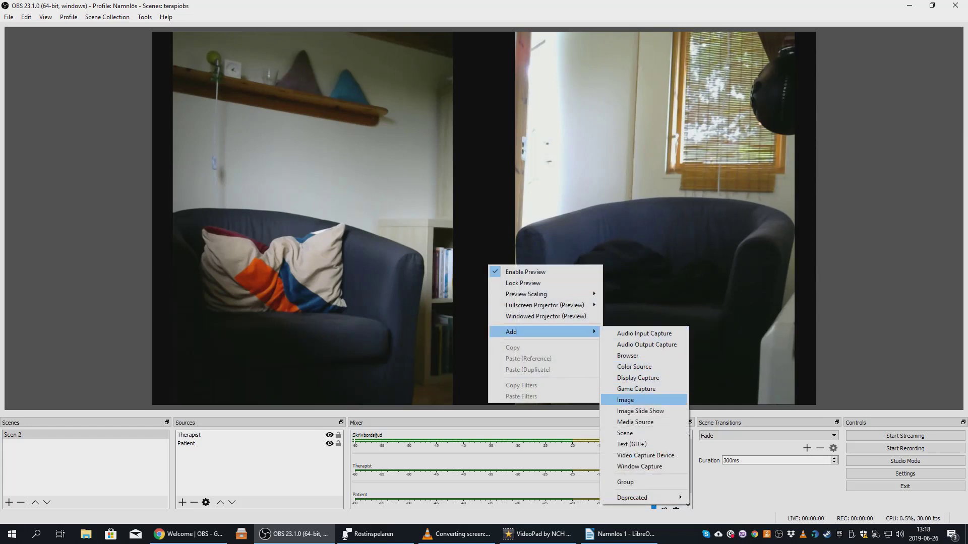
{"action": "key", "text": "Down"}
{"action": "key", "text": "Down"}
{"action": "key", "text": "Down"}
{"action": "key", "text": "Down"}
{"action": "key", "text": "Up"}
{"action": "key", "text": "Up"}
{"action": "key", "text": "Up"}
{"action": "key", "text": "Up"}
{"action": "key", "text": "Up"}
{"action": "key", "text": "Up"}
{"action": "key", "text": "Up"}
{"action": "key", "text": "Up"}
{"action": "key", "text": "Up"}
{"action": "key", "text": "Up"}
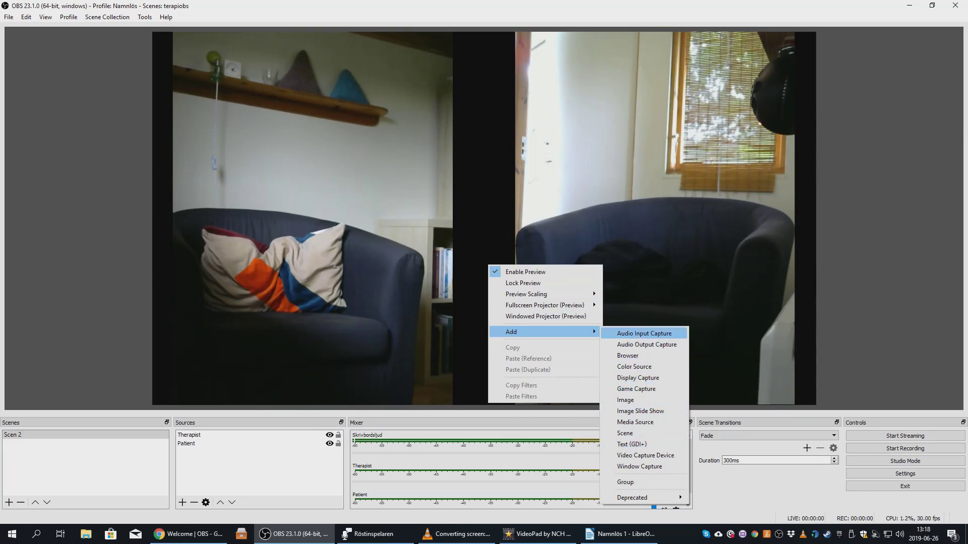
{"action": "key", "text": "Return"}
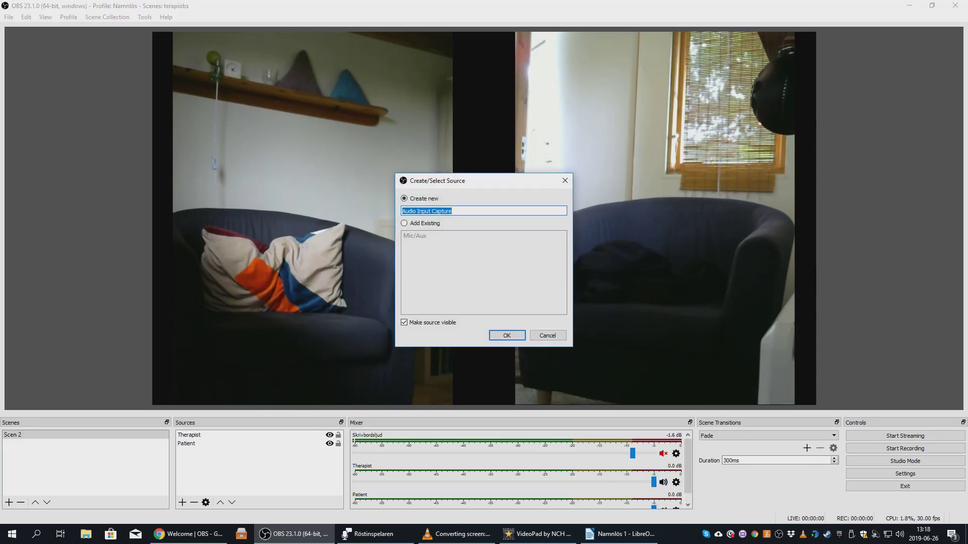
{"action": "type", "text": "Microphone"}
{"action": "key", "text": "Return"}
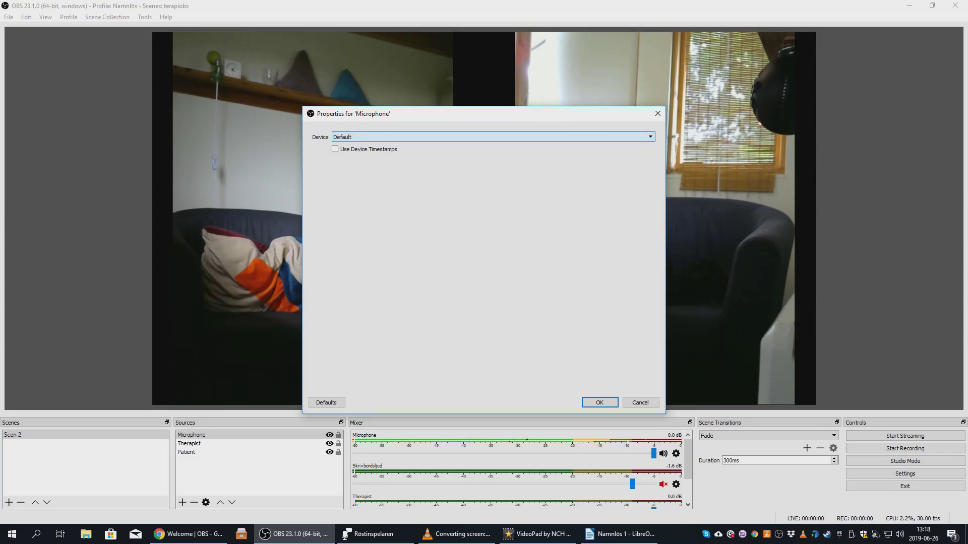
Set the Microphone device to Mikrofon (Blue Snowball).
{"action": "key", "text": "alt+Down"}
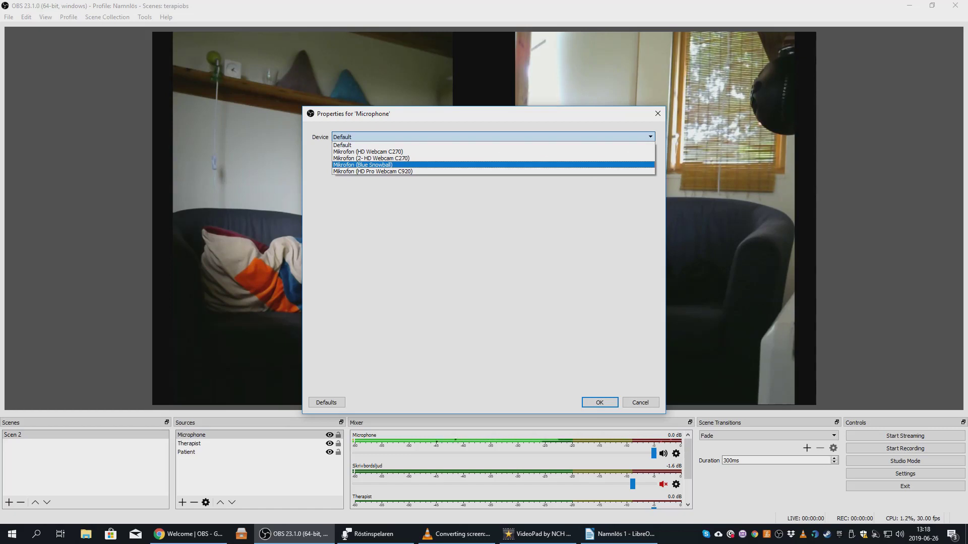
{"action": "key", "text": "Return"}
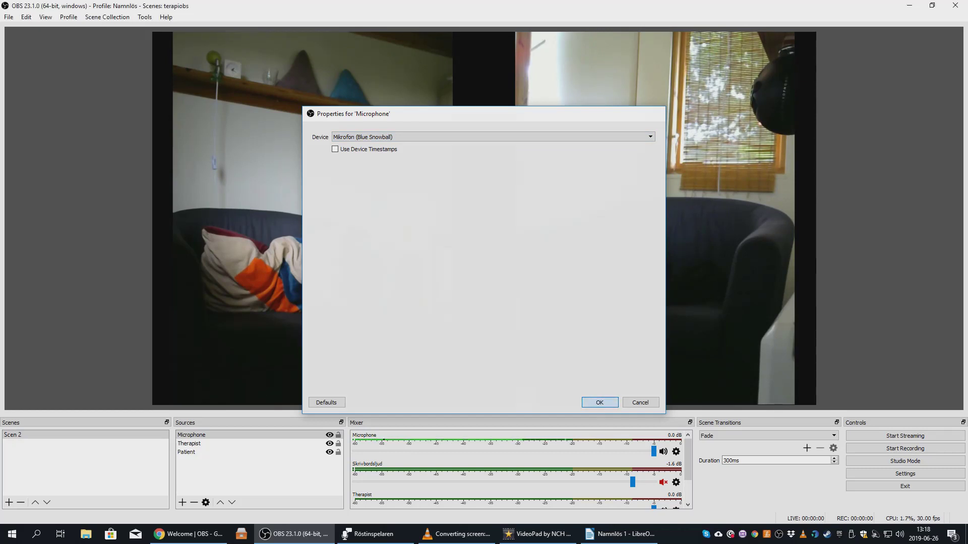
{"action": "key", "text": "Return"}
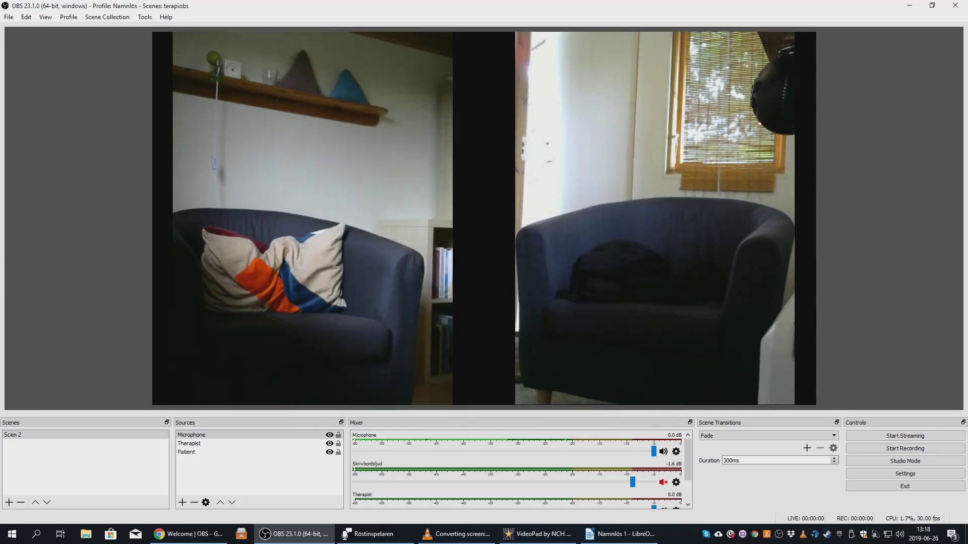
Mute the Therapist and Patient channels in the Audio Mixer.
{"action": "scroll", "coordinate": [517, 470], "scroll_direction": "down", "scroll_amount": 2}
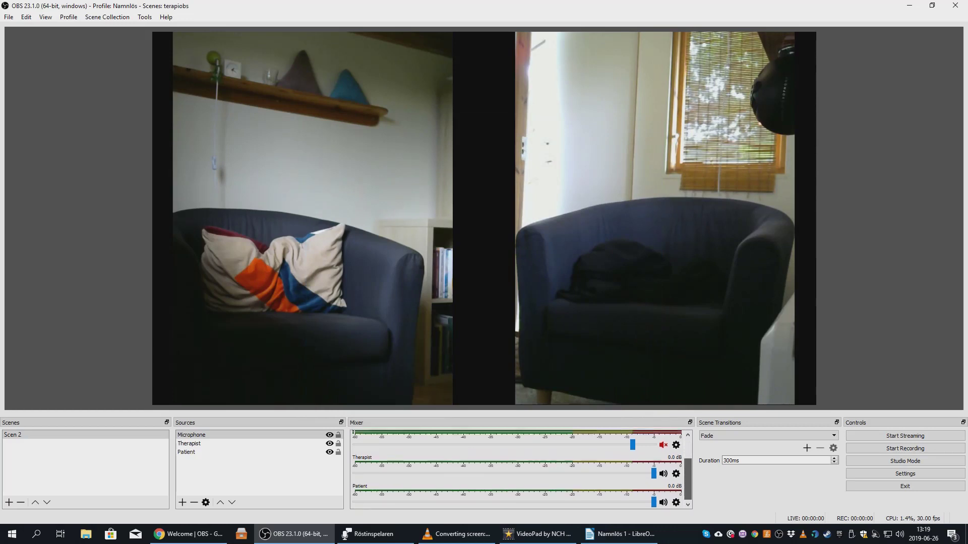
{"action": "scroll", "coordinate": [517, 470], "scroll_direction": "up", "scroll_amount": 2}
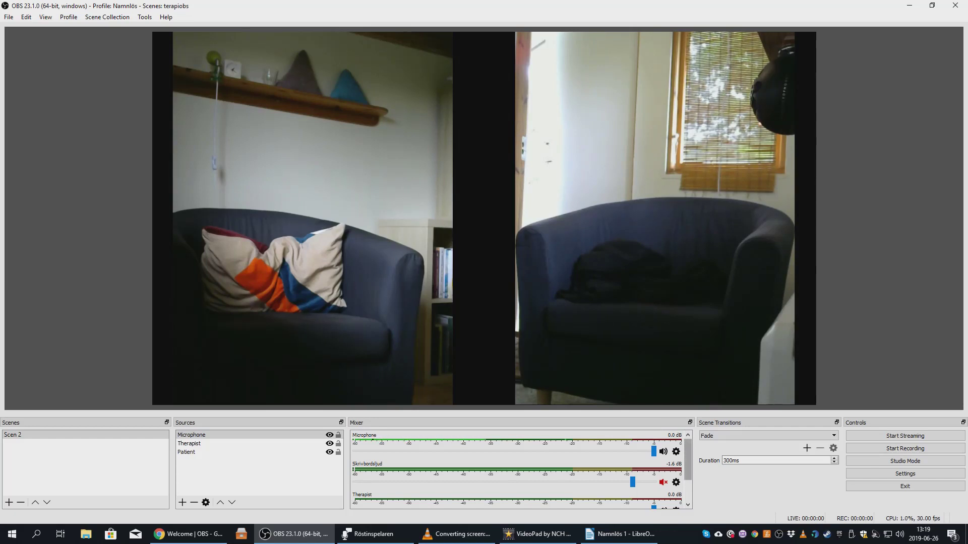
{"action": "scroll", "coordinate": [517, 468], "scroll_direction": "down", "scroll_amount": 1}
{"action": "scroll", "coordinate": [516, 469], "scroll_direction": "down", "scroll_amount": 1}
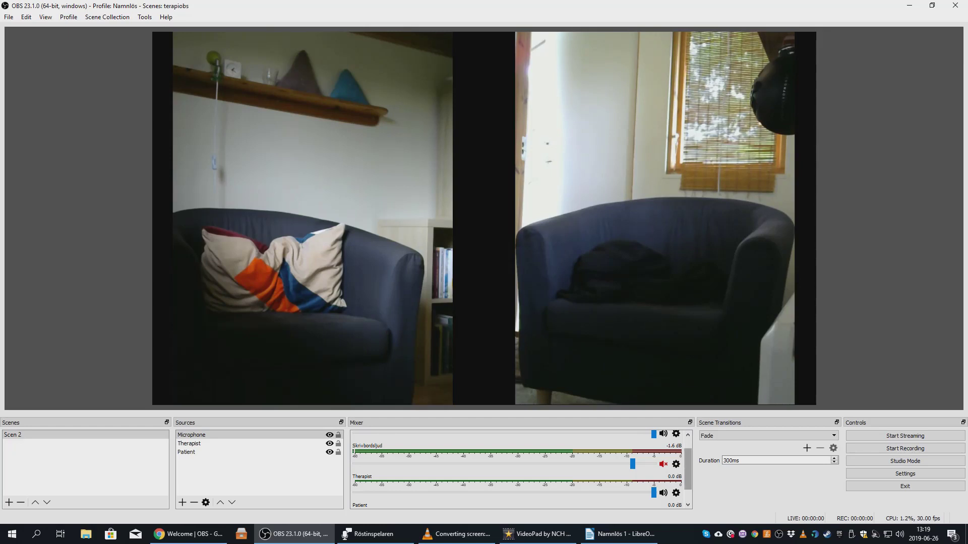
{"action": "scroll", "coordinate": [517, 469], "scroll_direction": "down", "scroll_amount": 2}
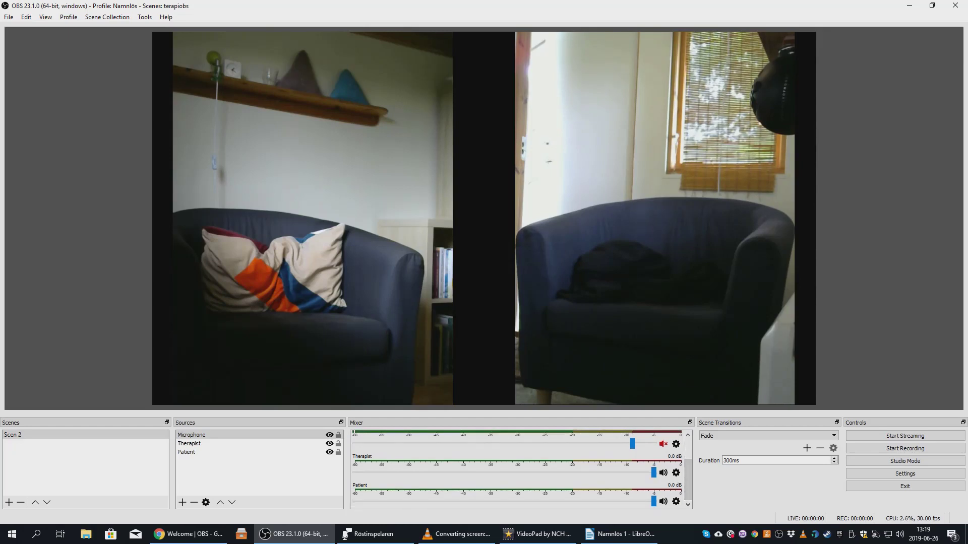
{"action": "left_click", "coordinate": [663, 472]}
{"action": "left_click", "coordinate": [663, 501]}
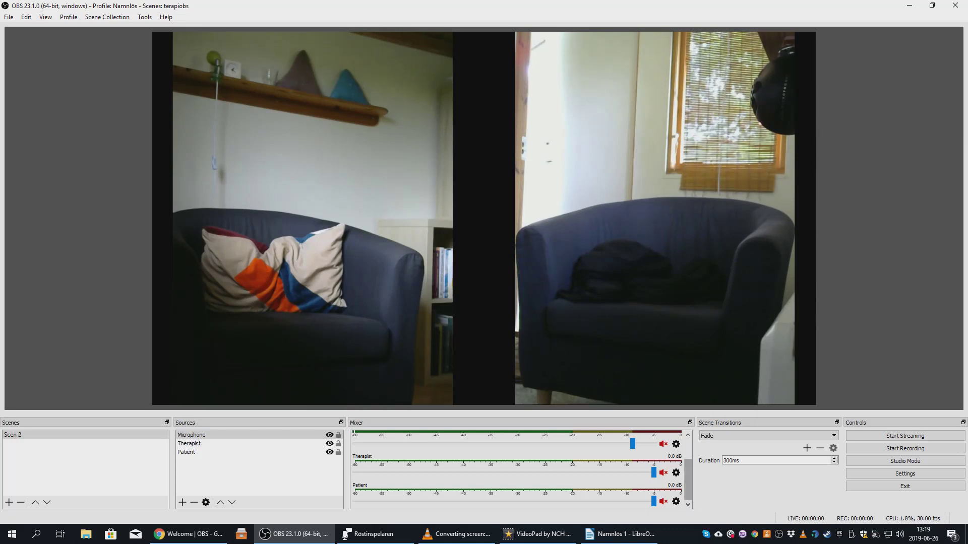
{"action": "scroll", "coordinate": [517, 469], "scroll_direction": "up", "scroll_amount": 2}
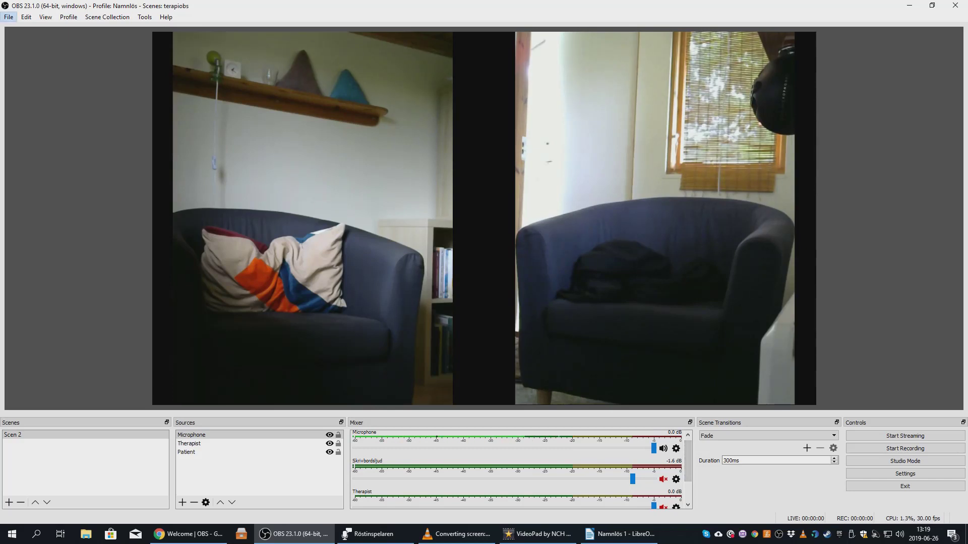
{"action": "left_click", "coordinate": [8, 17]}
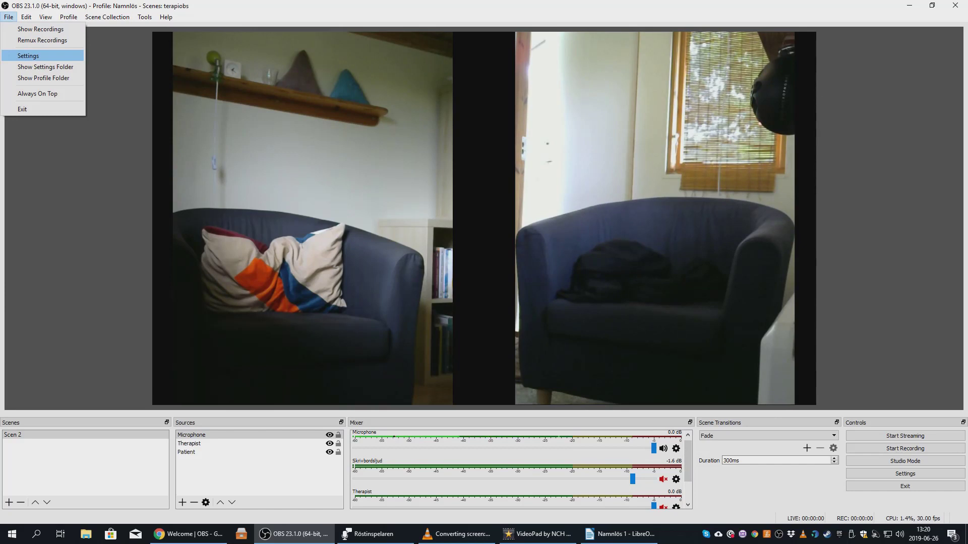
Open the Output settings to check recordings go to G:/Patientvideo as mp4, High Quality, Medium File Size.
{"action": "left_click", "coordinate": [28, 55]}
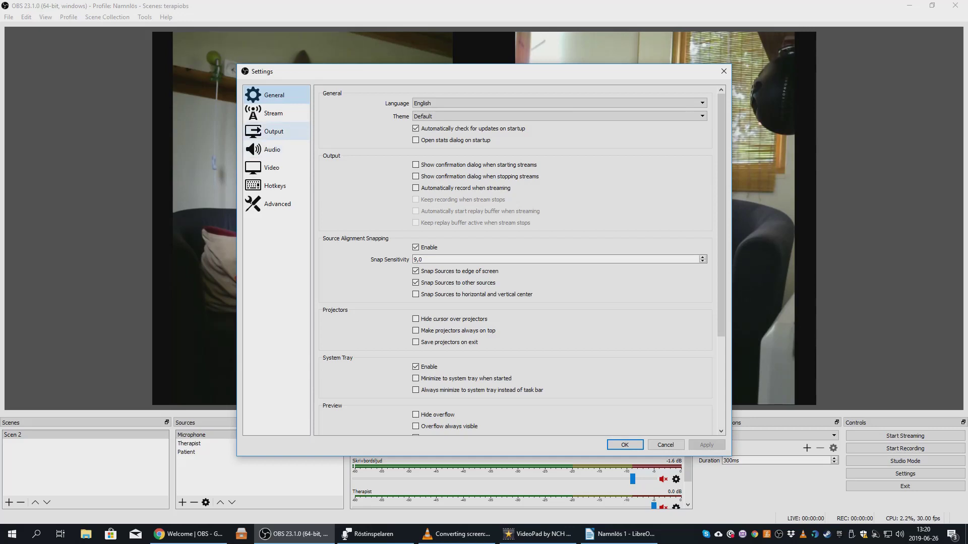
{"action": "left_click", "coordinate": [274, 131]}
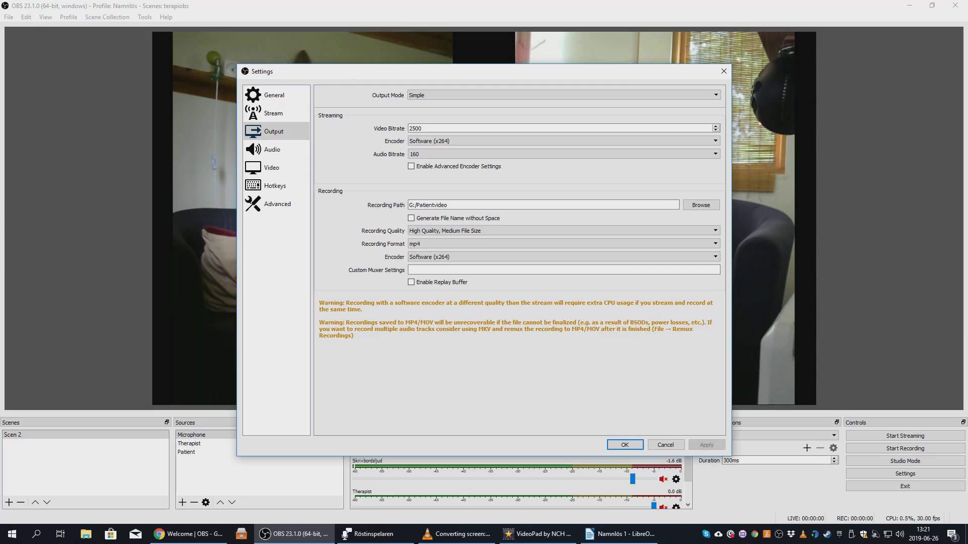
{"action": "left_click_drag", "start_coordinate": [353, 71], "coordinate": [369, 379]}
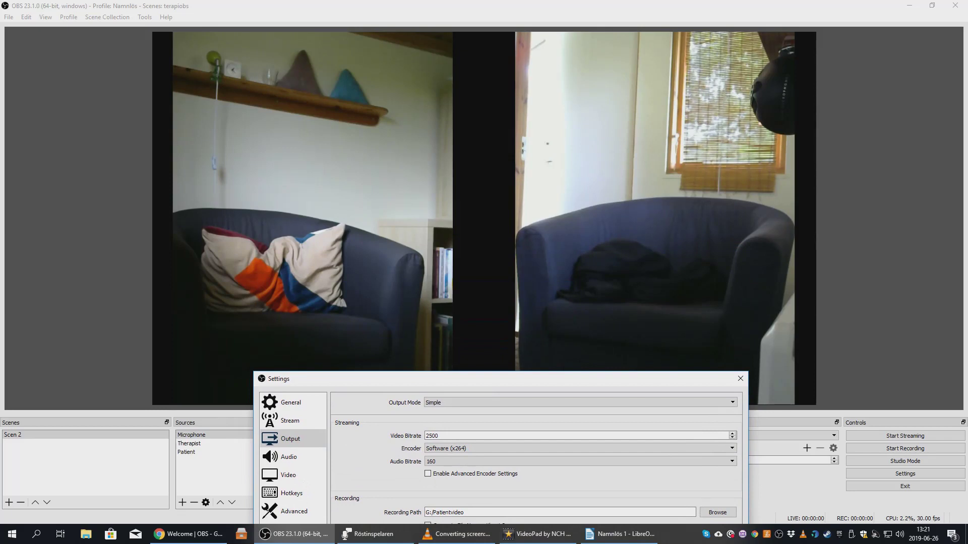
{"action": "left_click_drag", "start_coordinate": [370, 379], "coordinate": [369, 374]}
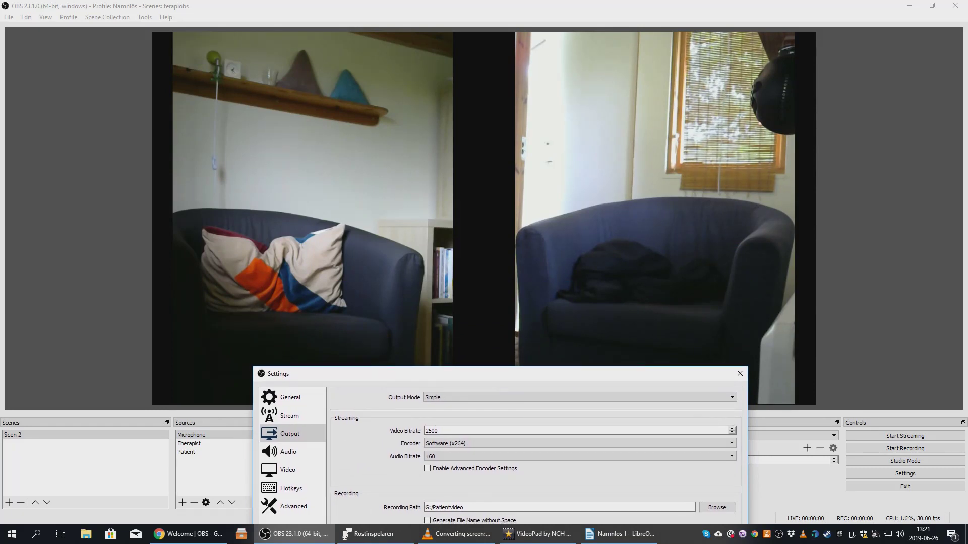
{"action": "left_click_drag", "start_coordinate": [369, 374], "coordinate": [355, 40]}
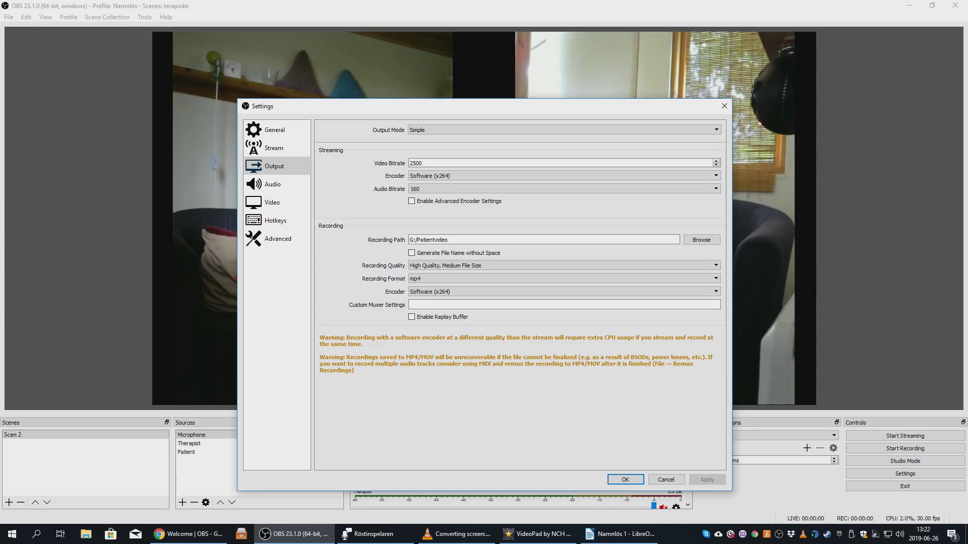
{"action": "left_click", "coordinate": [272, 184]}
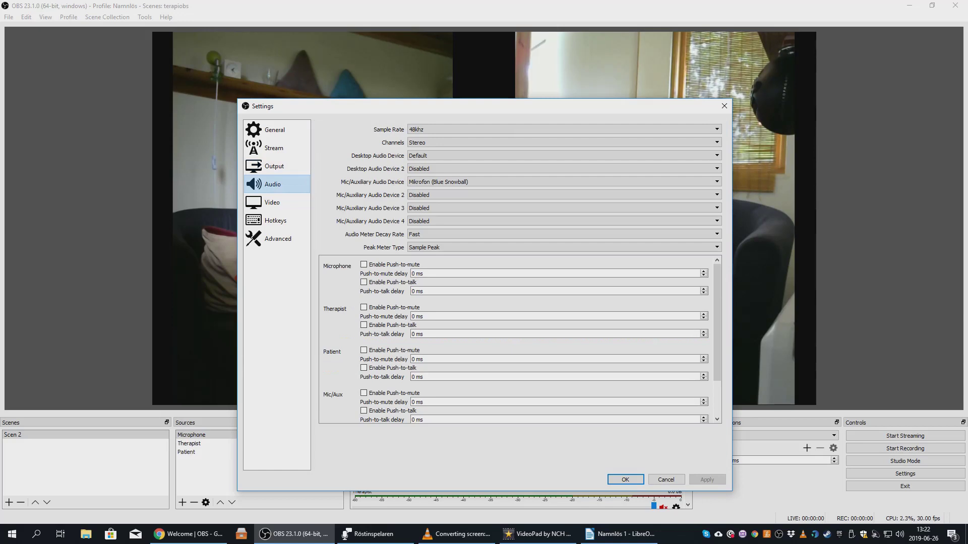
Review the Video, Hotkeys and Advanced settings pages, ending on Advanced.
{"action": "left_click", "coordinate": [272, 202]}
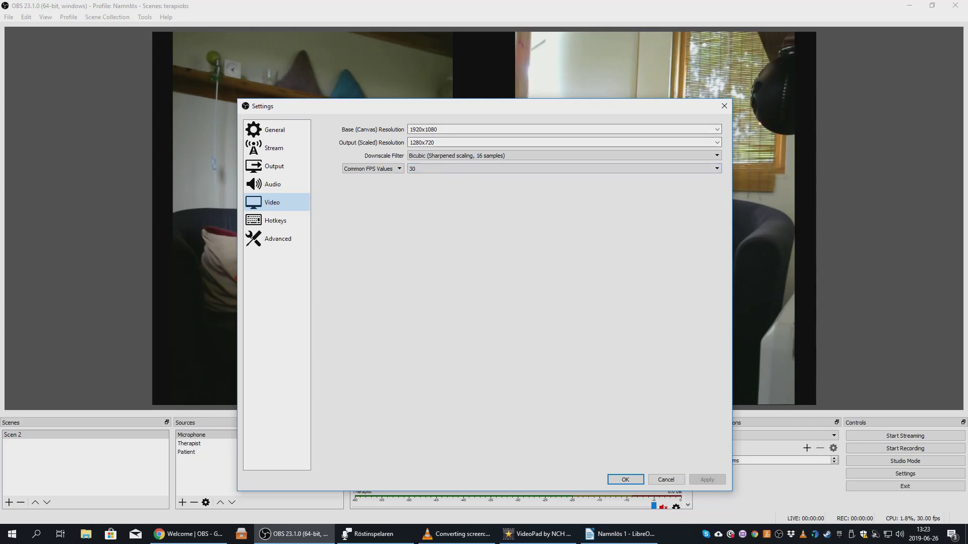
{"action": "left_click", "coordinate": [275, 220]}
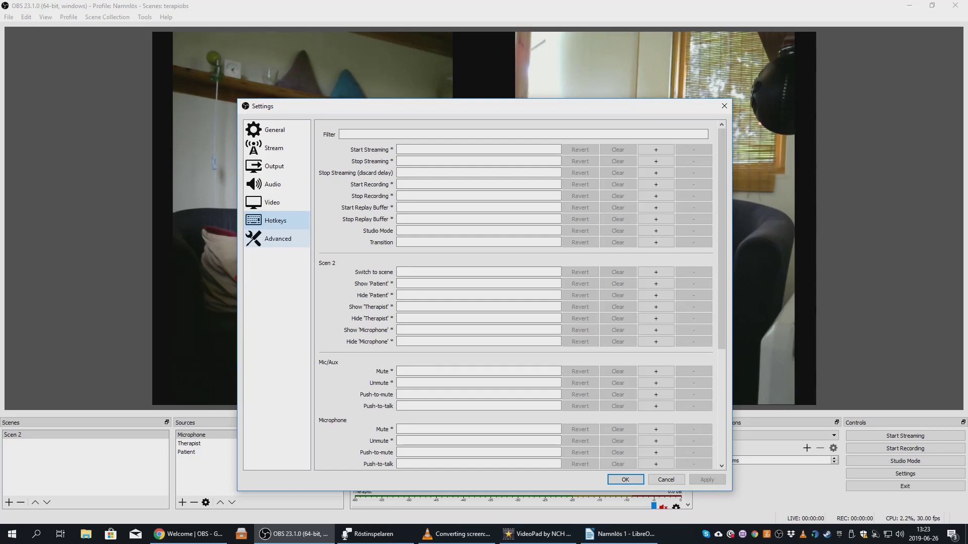
{"action": "left_click", "coordinate": [278, 238]}
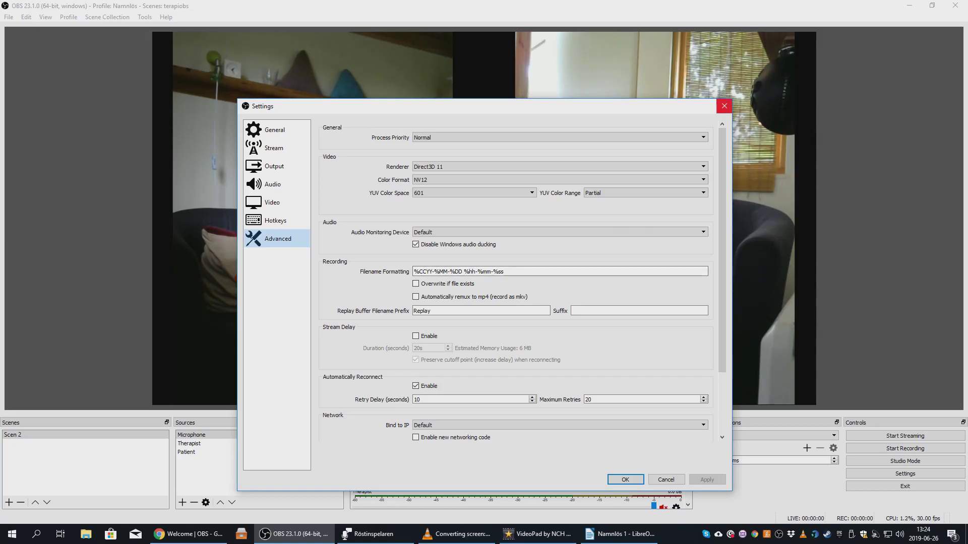
Close Settings and record an 11-second test clip of the side-by-side camera scene.
{"action": "left_click", "coordinate": [724, 106]}
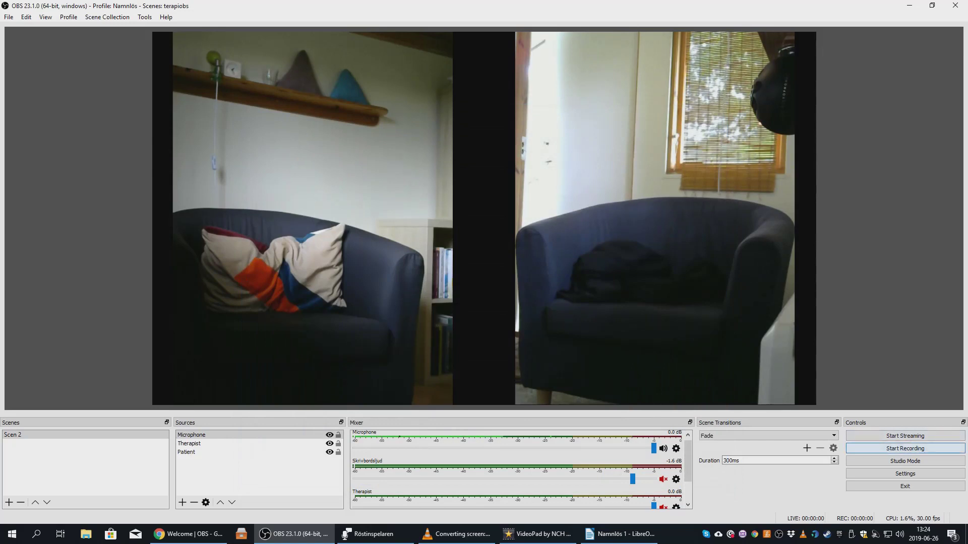
{"action": "key", "text": "space"}
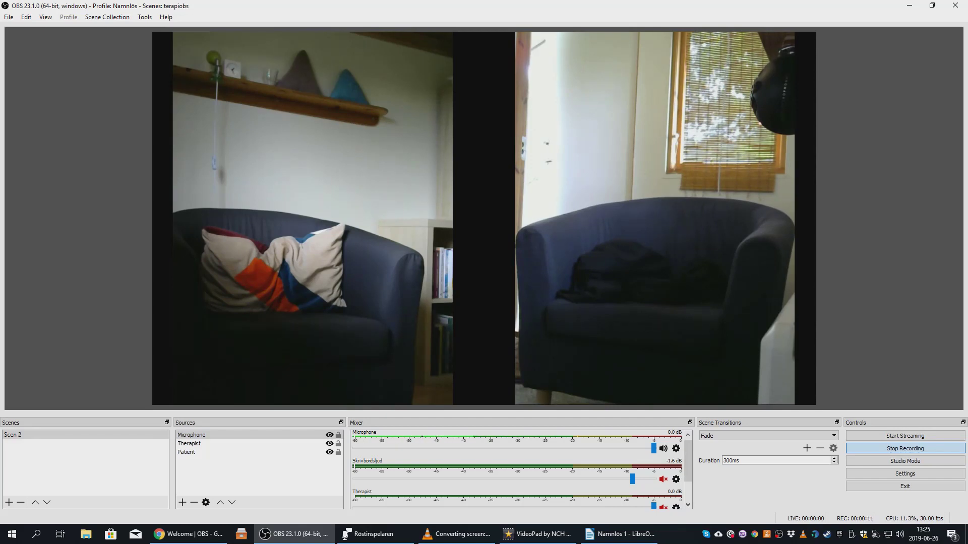
{"action": "left_click", "coordinate": [905, 448]}
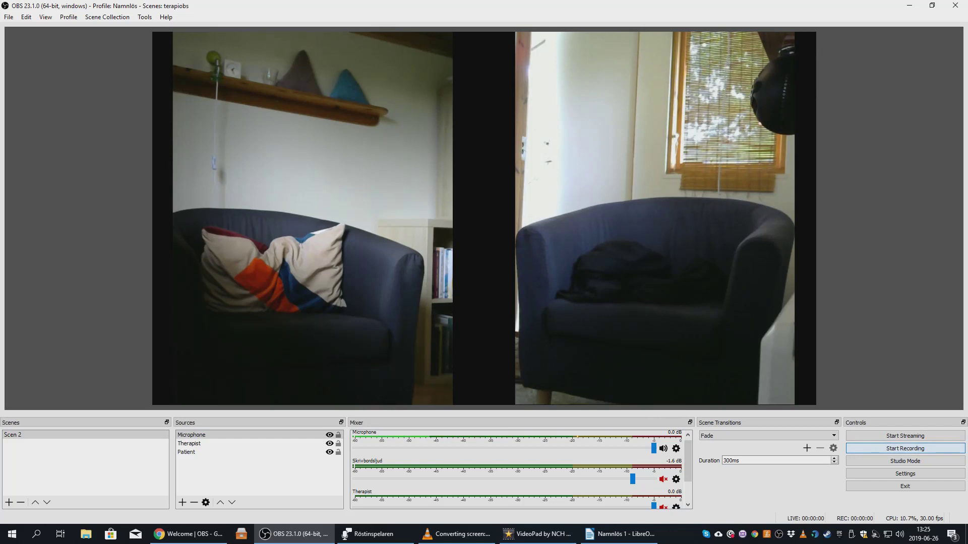
{"action": "left_click", "coordinate": [8, 17]}
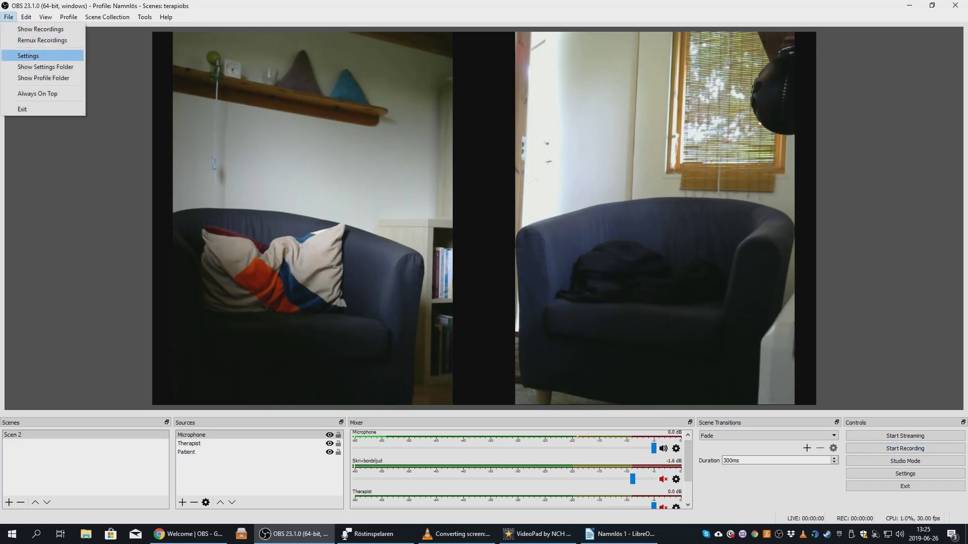
{"action": "left_click", "coordinate": [29, 55]}
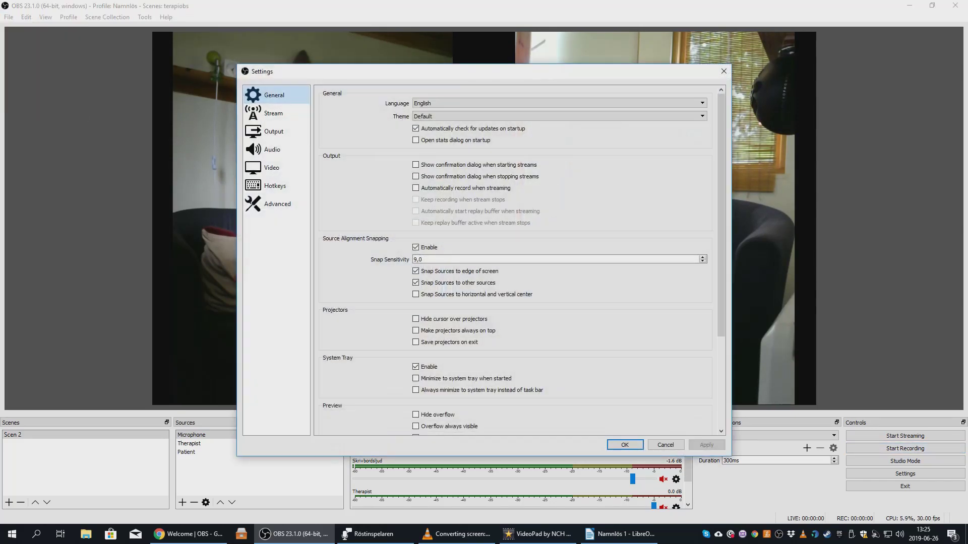
{"action": "left_click", "coordinate": [274, 131]}
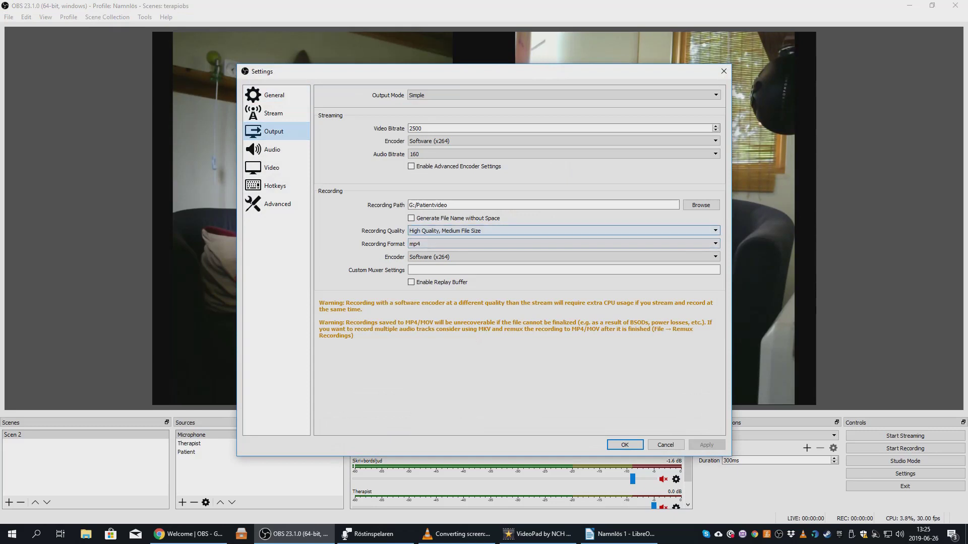
{"action": "left_click", "coordinate": [564, 231]}
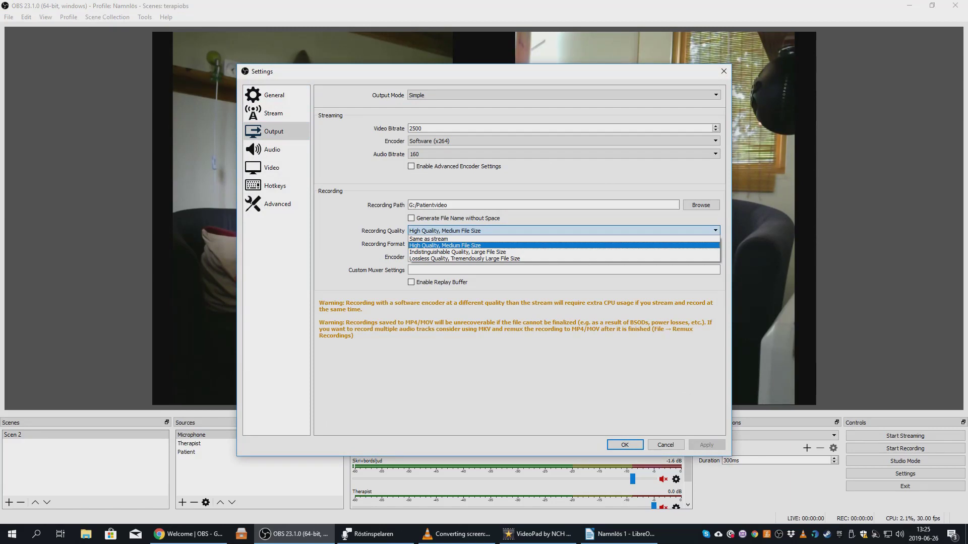
{"action": "key", "text": "Escape"}
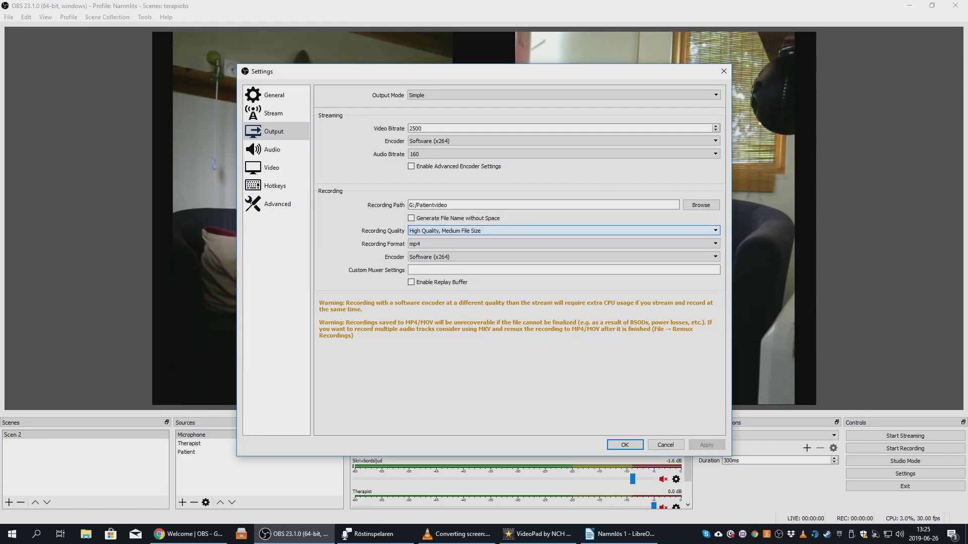
{"action": "left_click", "coordinate": [563, 244]}
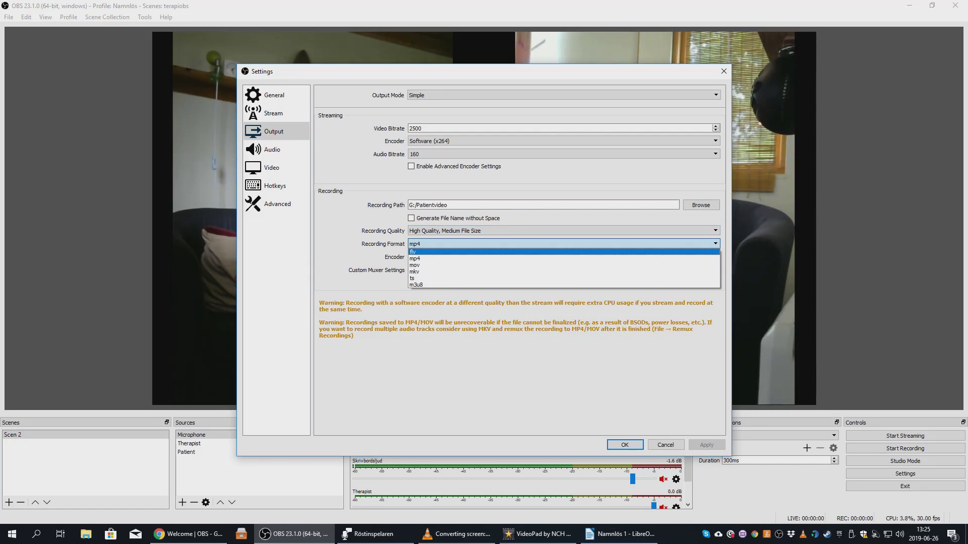
{"action": "key", "text": "Down"}
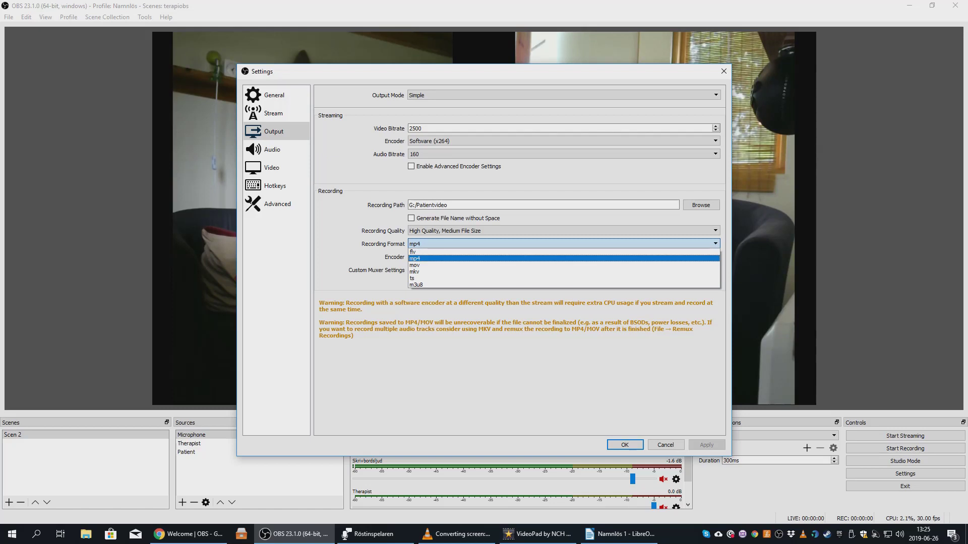
{"action": "key", "text": "Return"}
{"action": "key", "text": "Tab"}
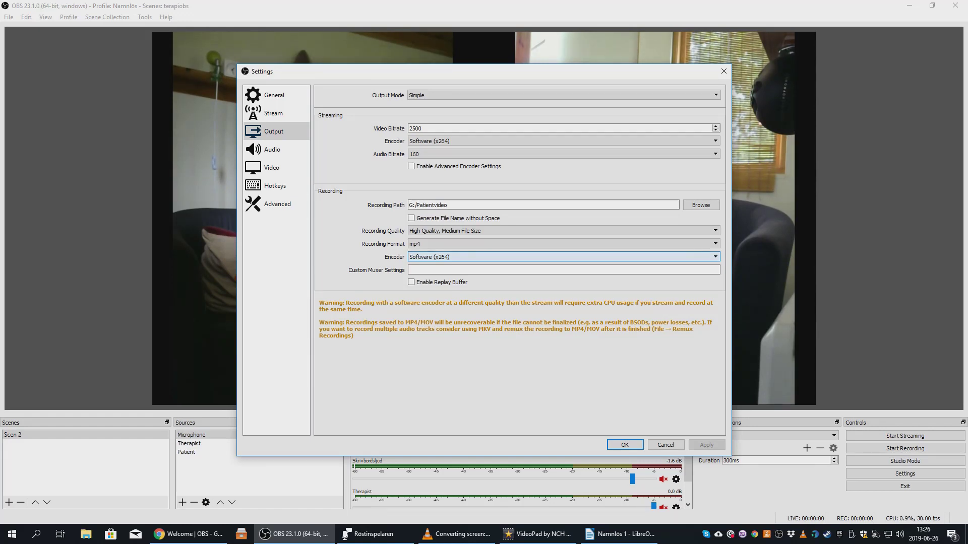
{"action": "key", "text": "Tab"}
{"action": "key", "text": "Tab"}
{"action": "key", "text": "Tab"}
{"action": "key", "text": "Tab"}
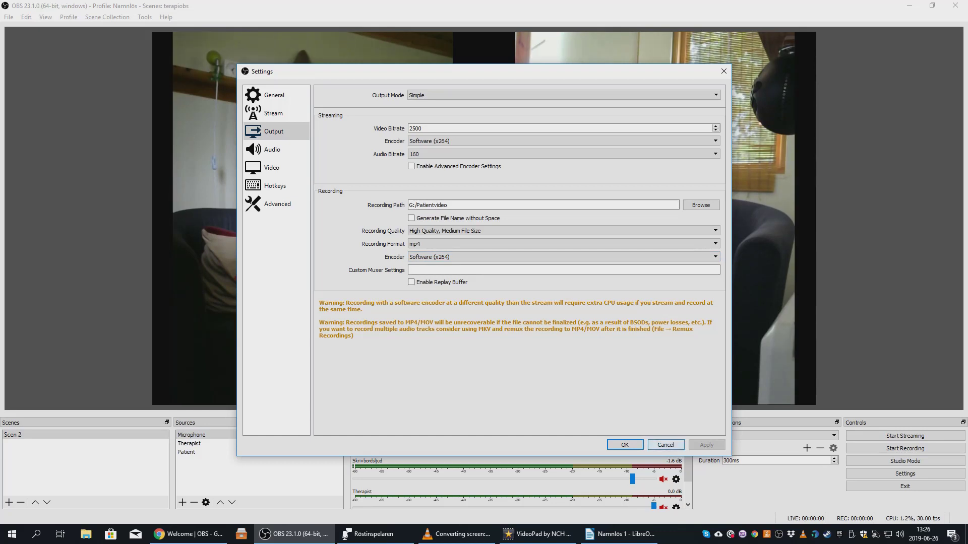
{"action": "key", "text": "Return"}
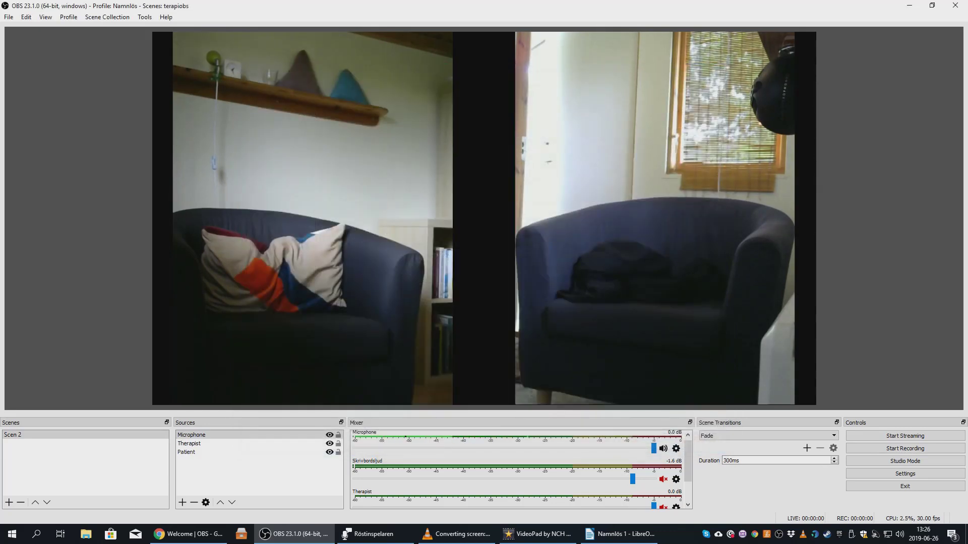